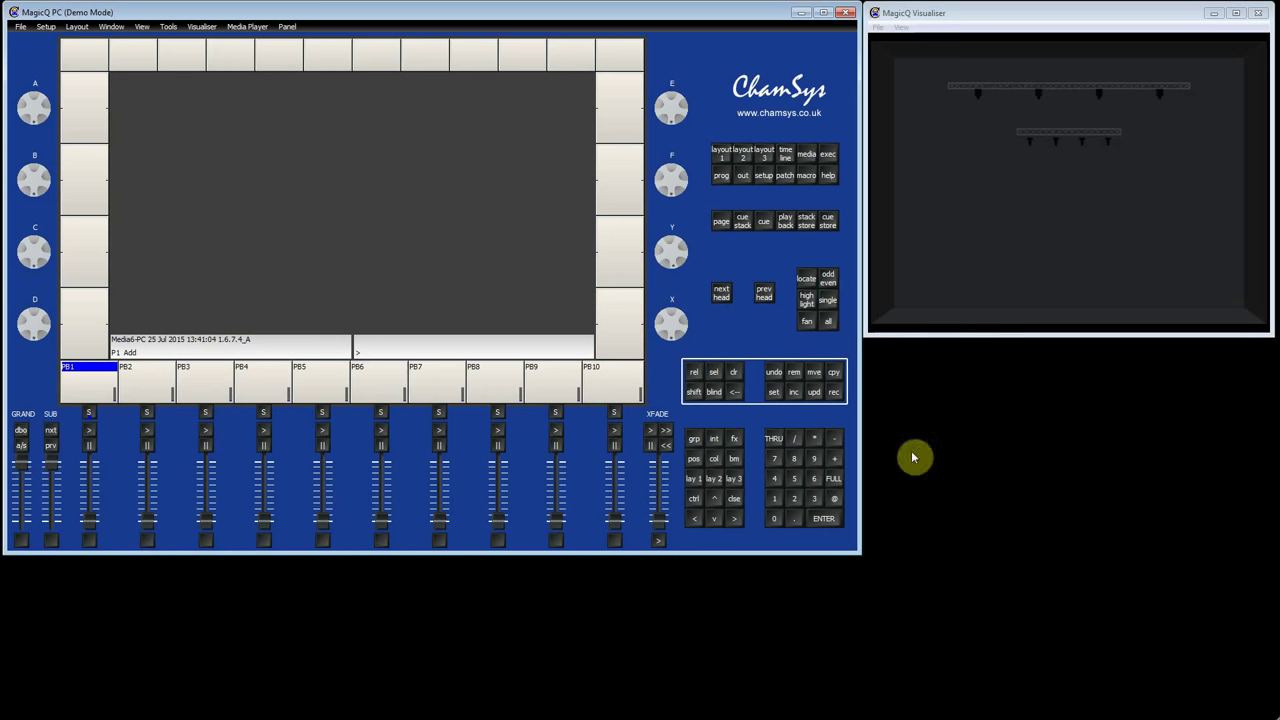
# Step: Review the patched heads, then show Layout 1 with the Group, Position, Colour and Beam windows
pyautogui.click(784, 176)
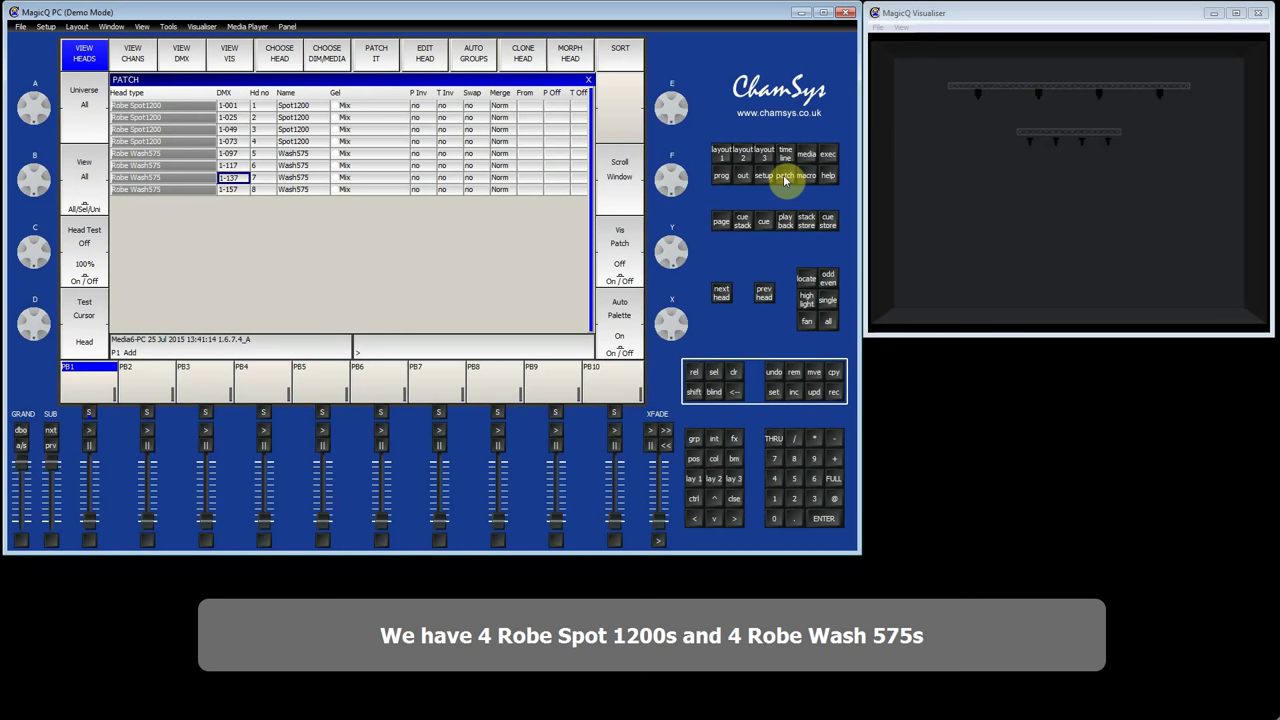
pyautogui.click(722, 153)
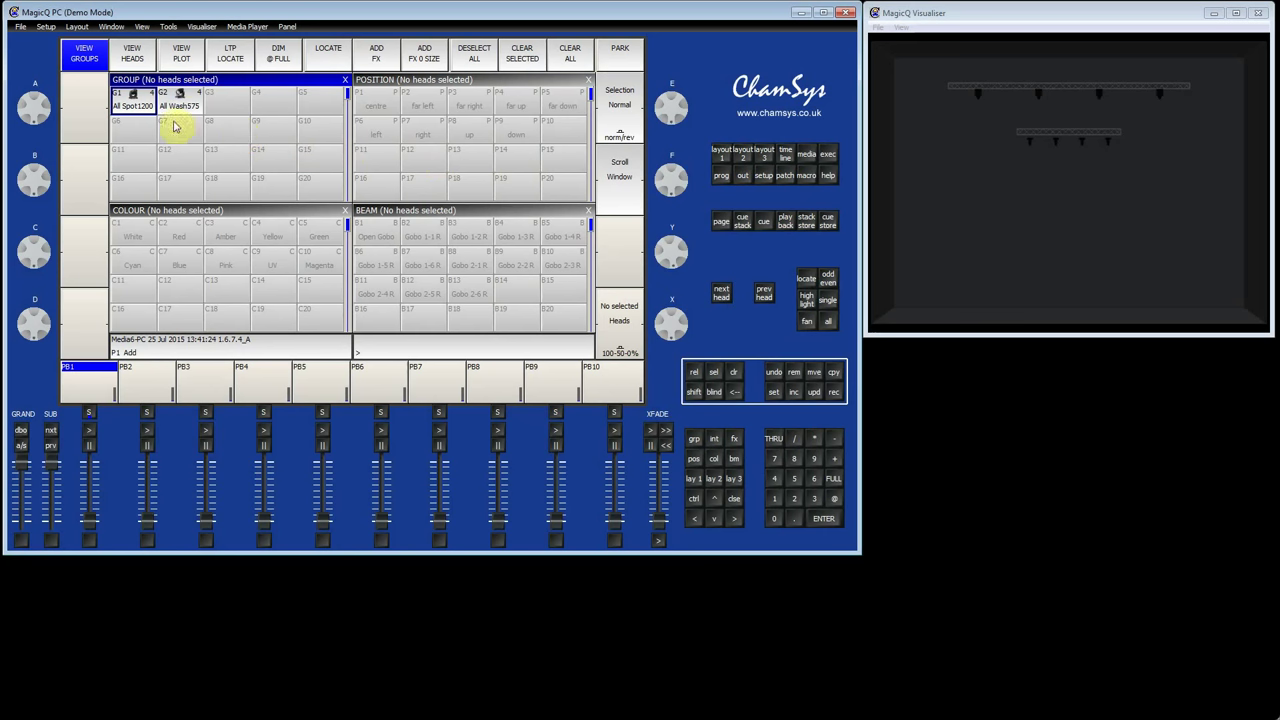
# Step: Locate the All Spot1200 group and record it as cue 1 on Playback 1
pyautogui.click(139, 110)
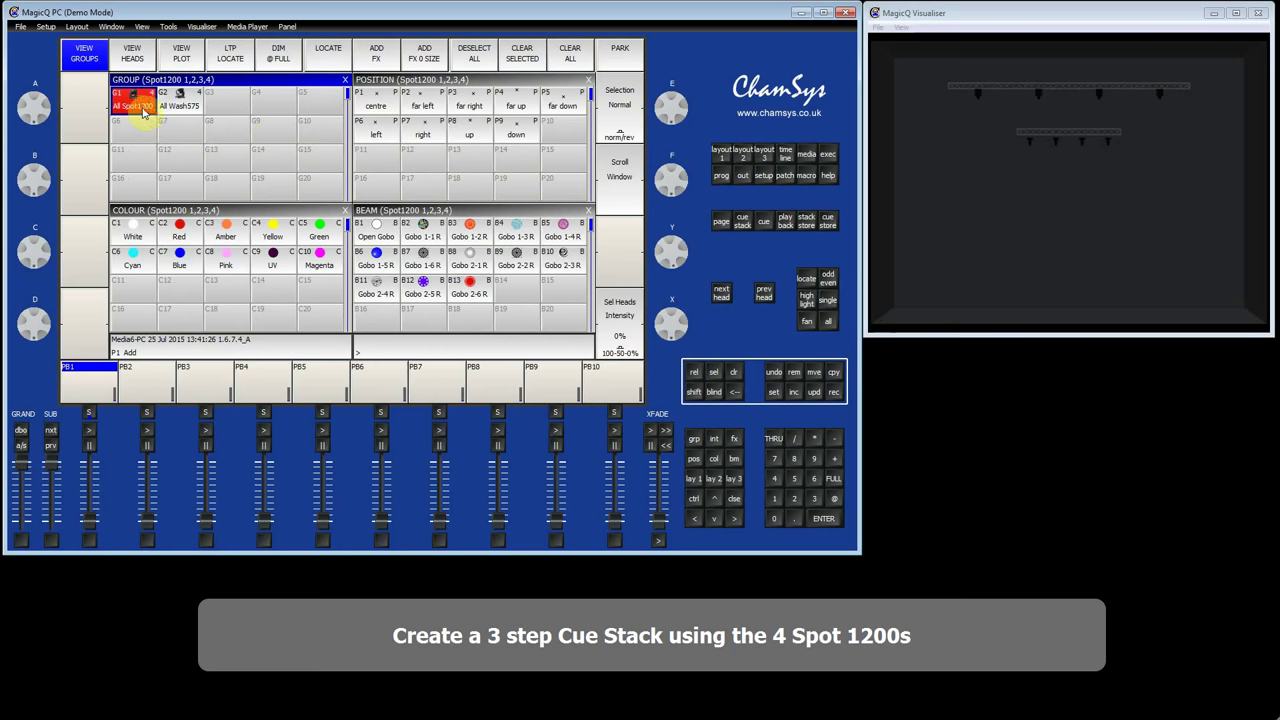
pyautogui.click(328, 55)
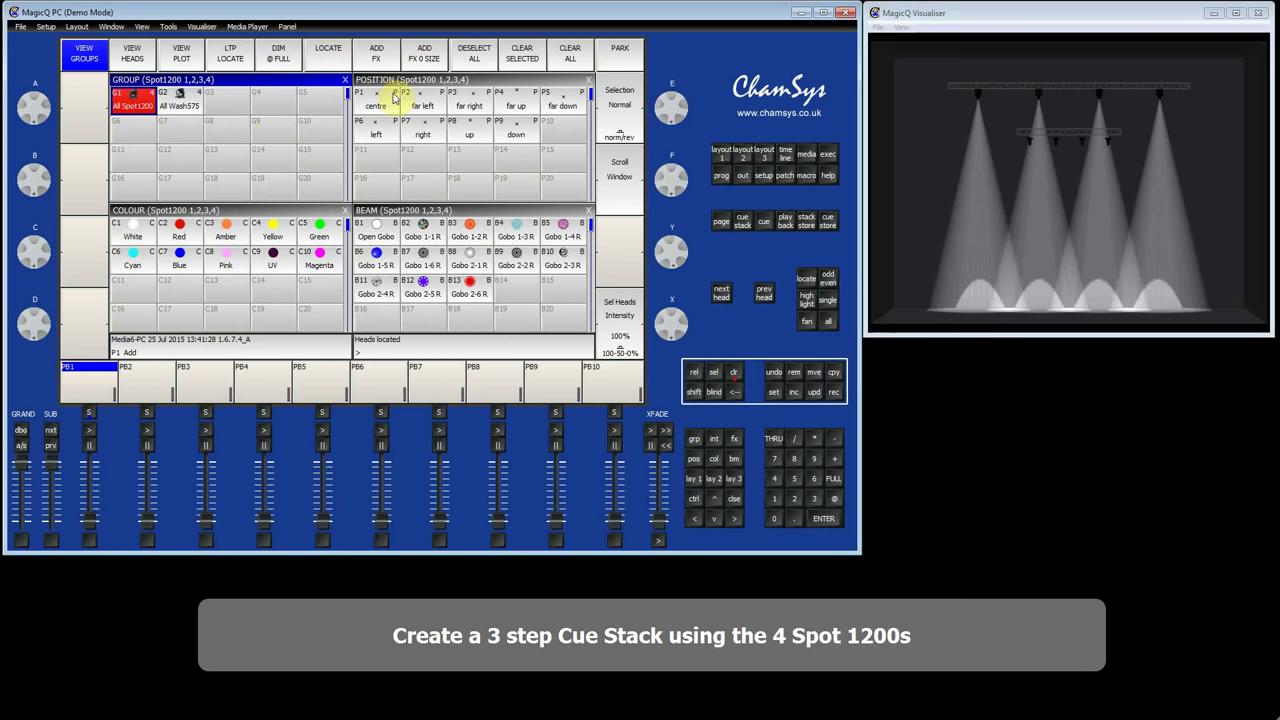
pyautogui.click(842, 397)
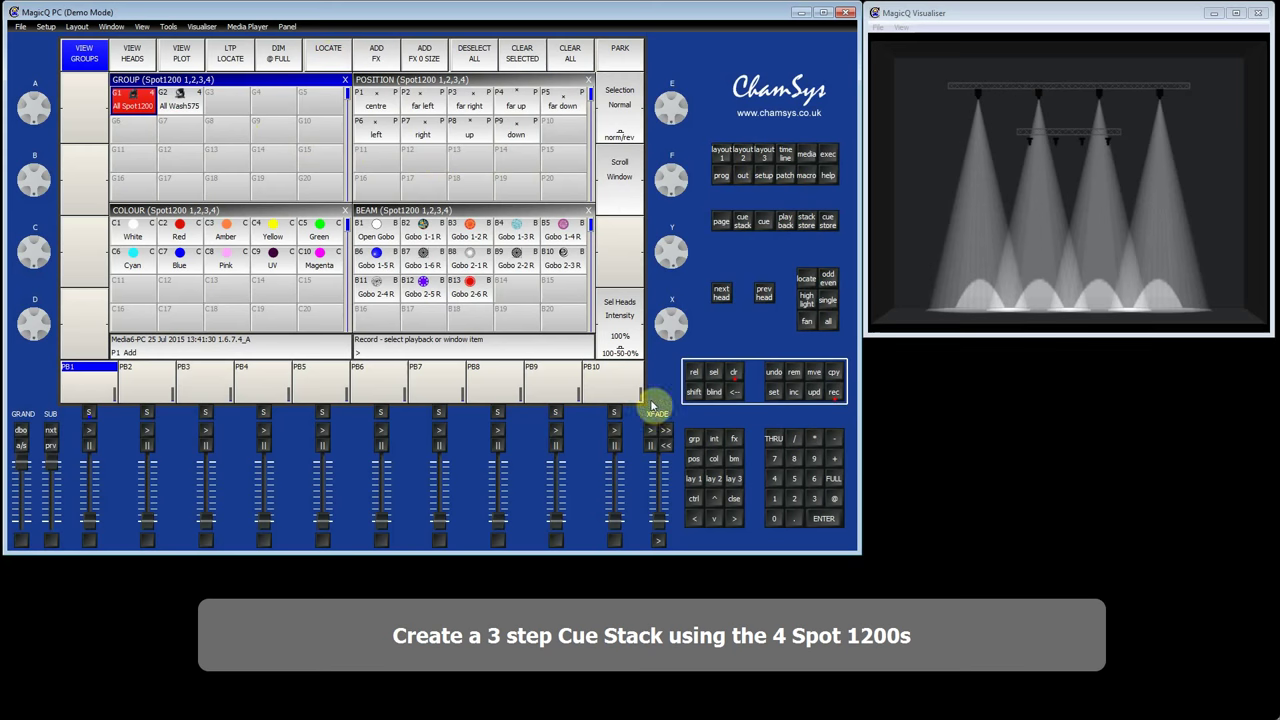
pyautogui.click(93, 381)
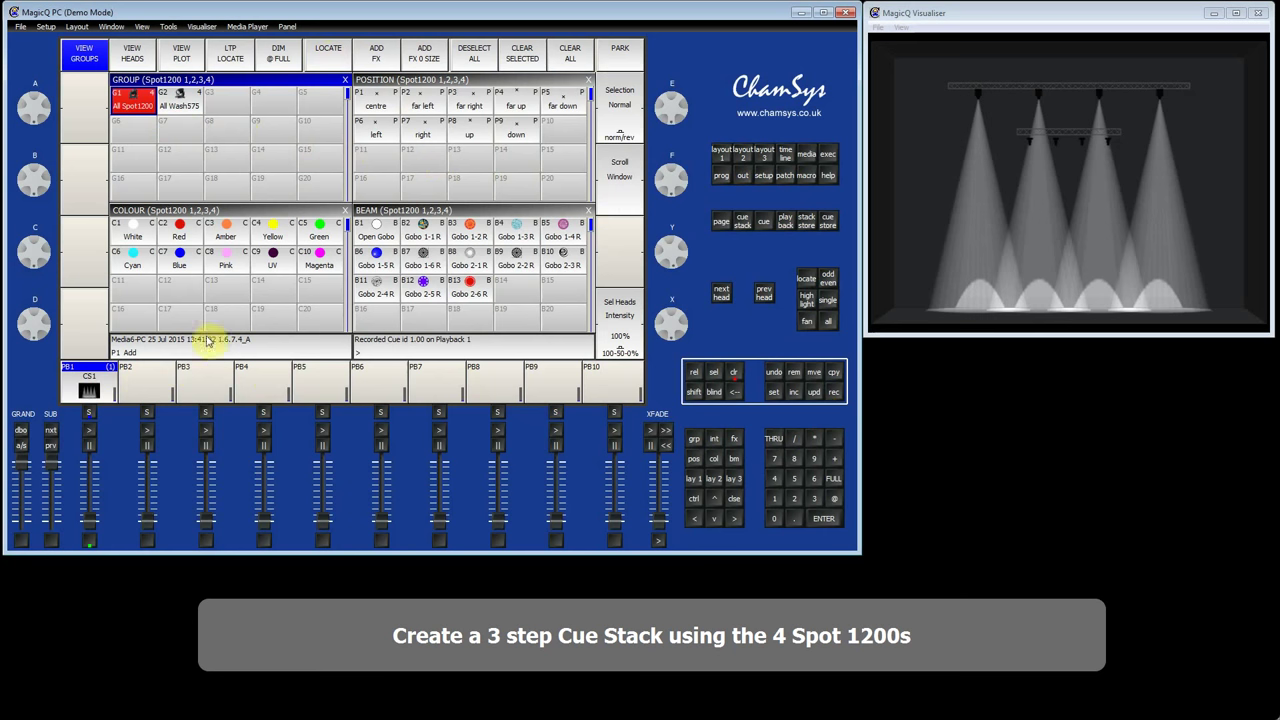
# Step: Record the spots in Red with adjusted tilt as cue 2, then set them to Green
pyautogui.click(183, 236)
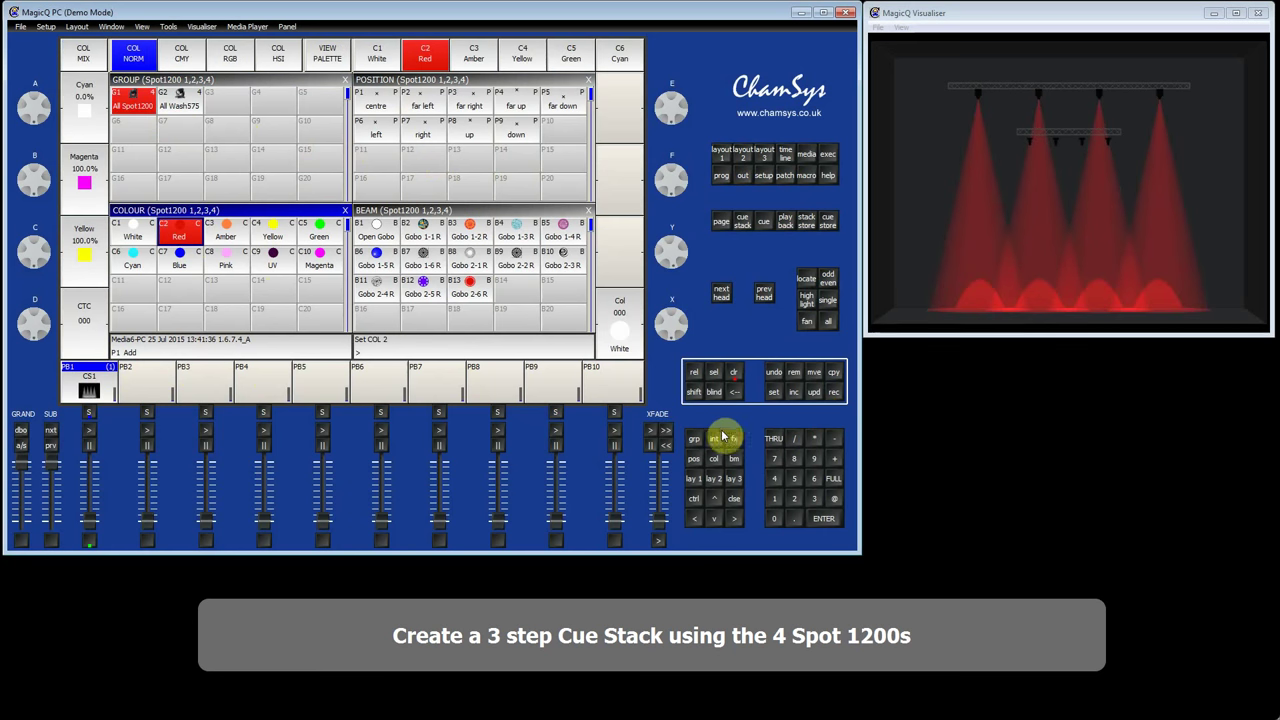
pyautogui.click(694, 458)
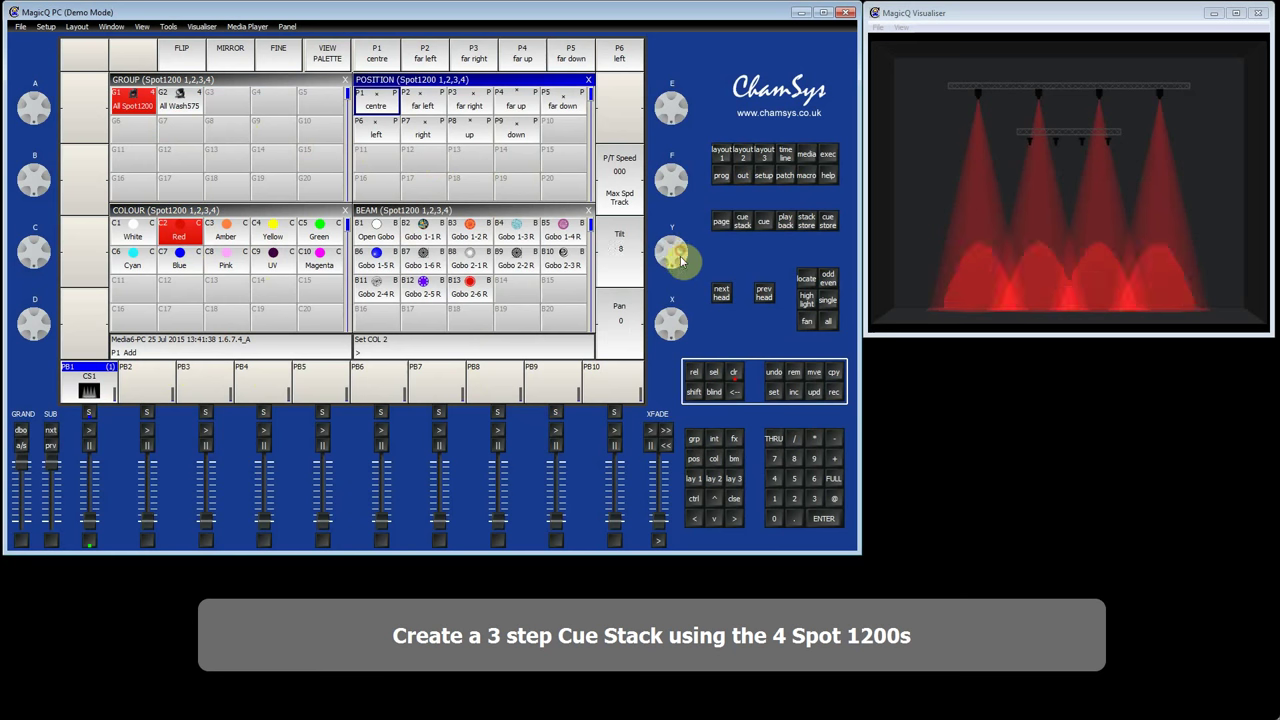
pyautogui.scroll(5, 681, 258)
pyautogui.scroll(-1, 681, 265)
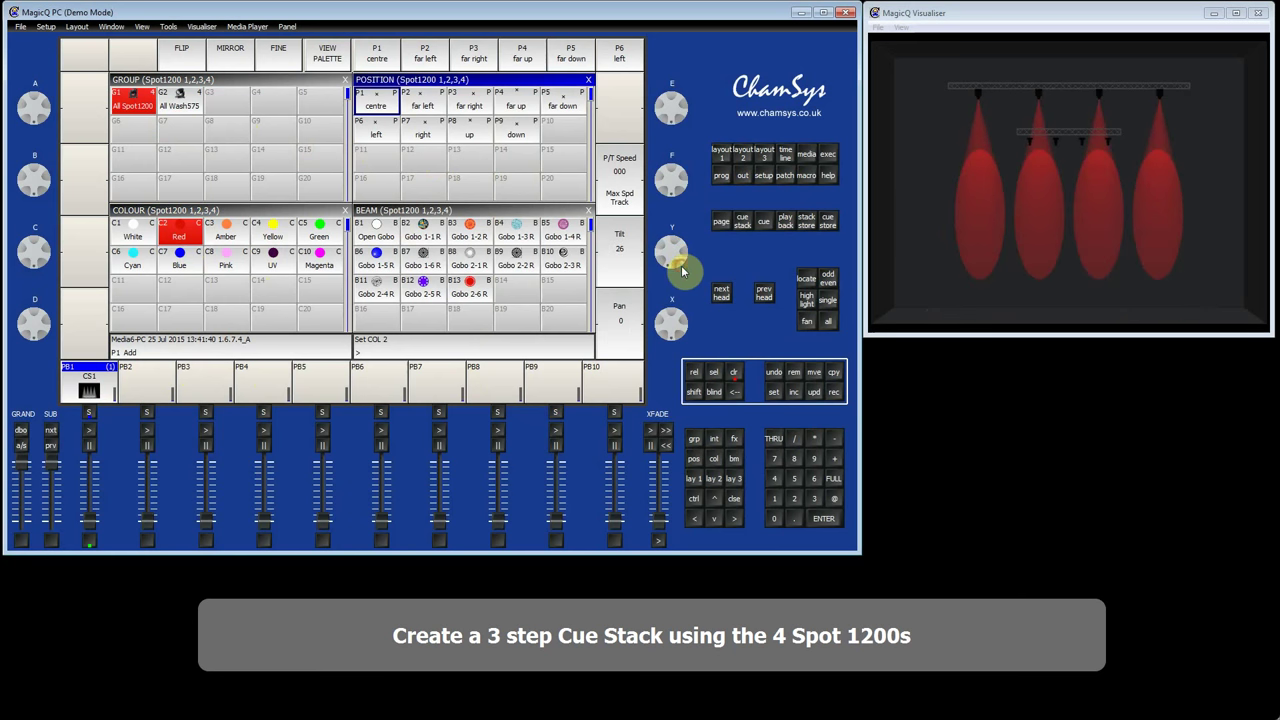
pyautogui.click(833, 393)
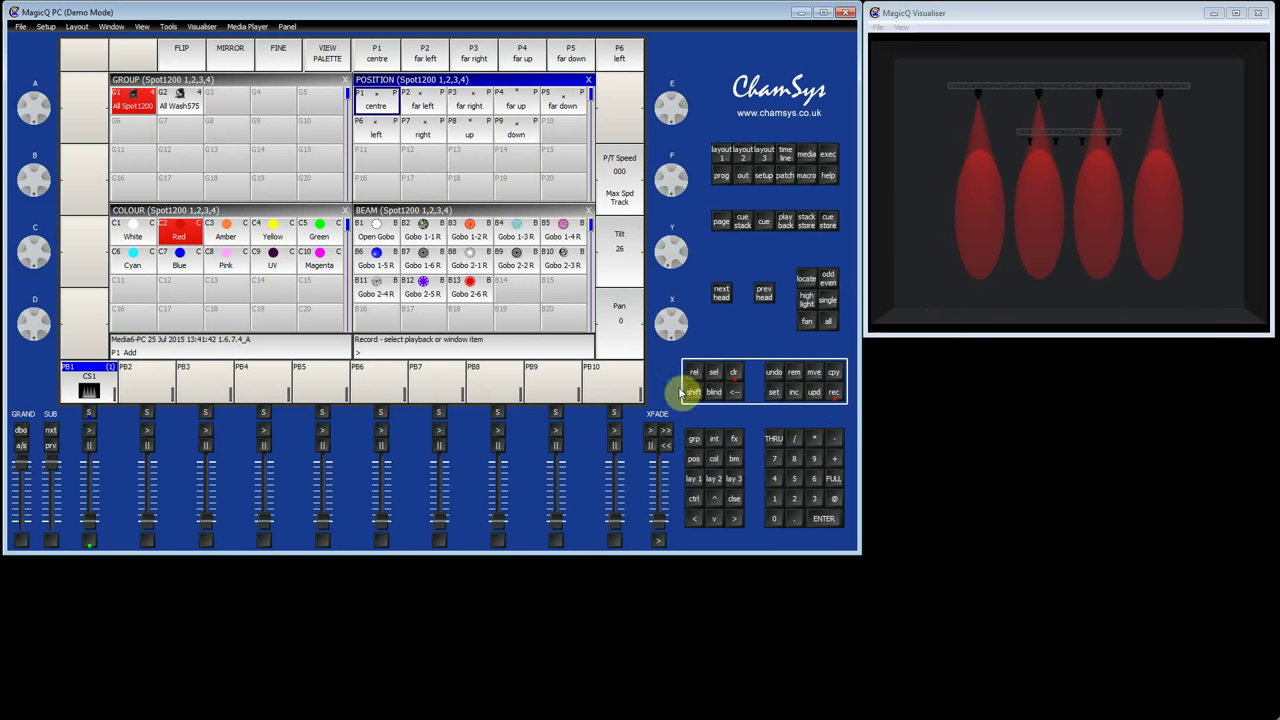
pyautogui.click(90, 413)
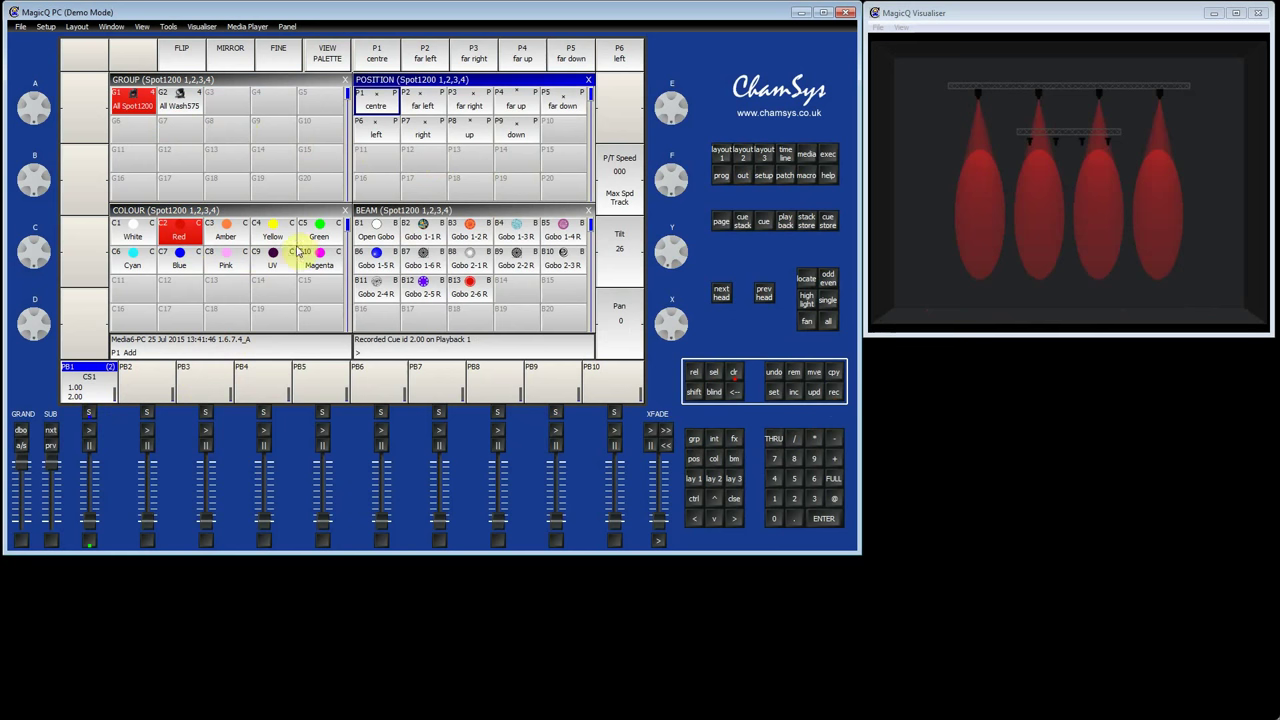
pyautogui.click(316, 238)
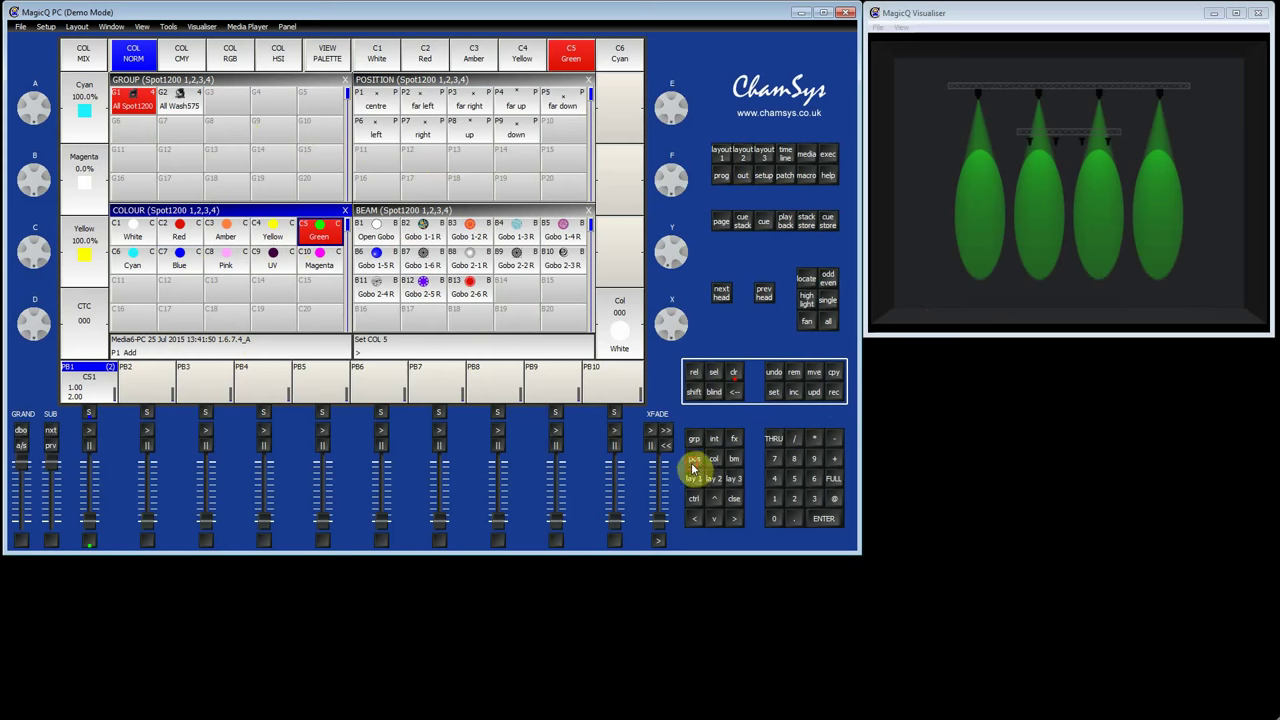
# Step: Tilt the green spots and fan their pan outward to -59
pyautogui.click(694, 460)
pyautogui.moveTo(671, 251); pyautogui.dragTo(668, 206)
pyautogui.click(807, 321)
pyautogui.moveTo(674, 320); pyautogui.dragTo(678, 334)
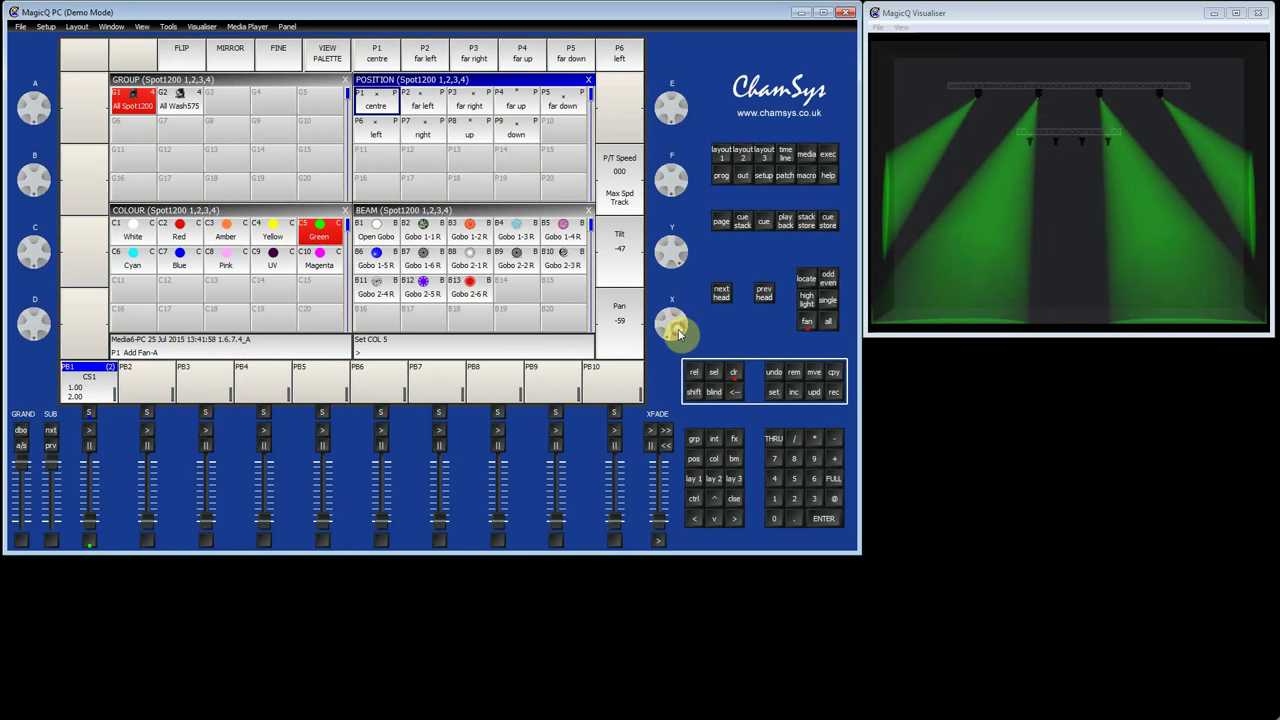
pyautogui.click(806, 324)
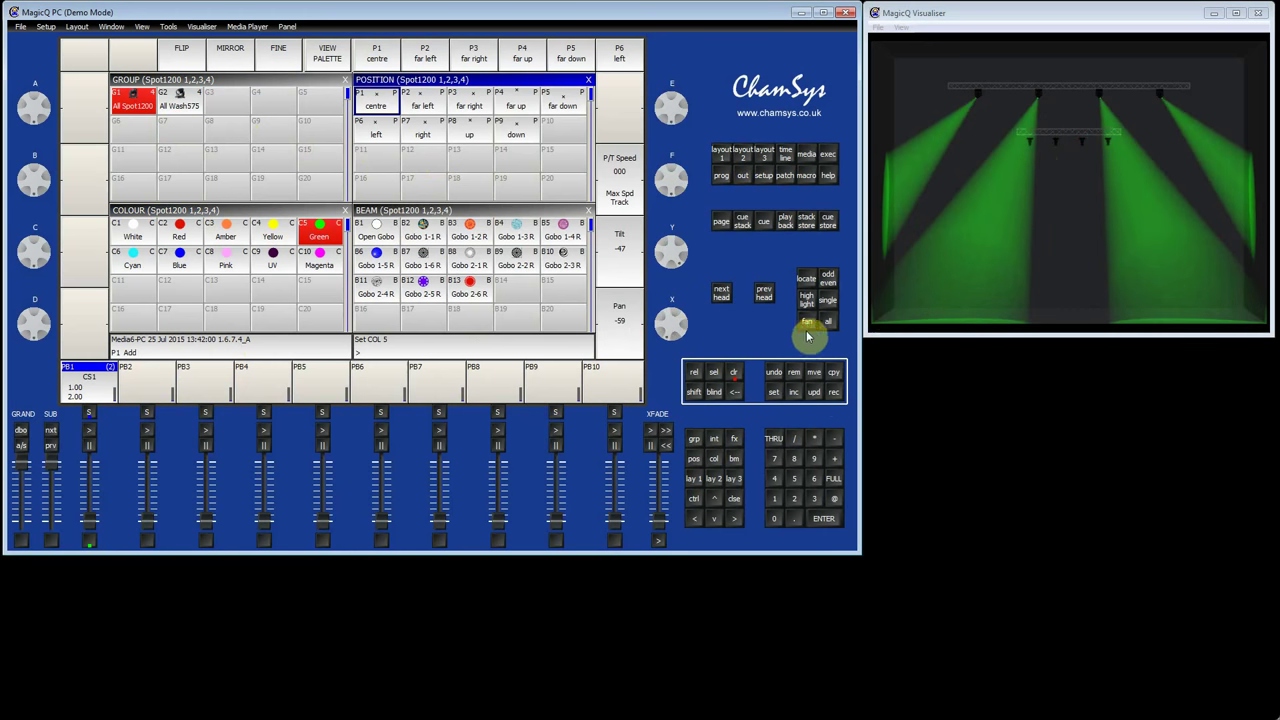
# Step: Record the green fanned look as cue 3 on Playback 1 and clear the programmer
pyautogui.click(834, 391)
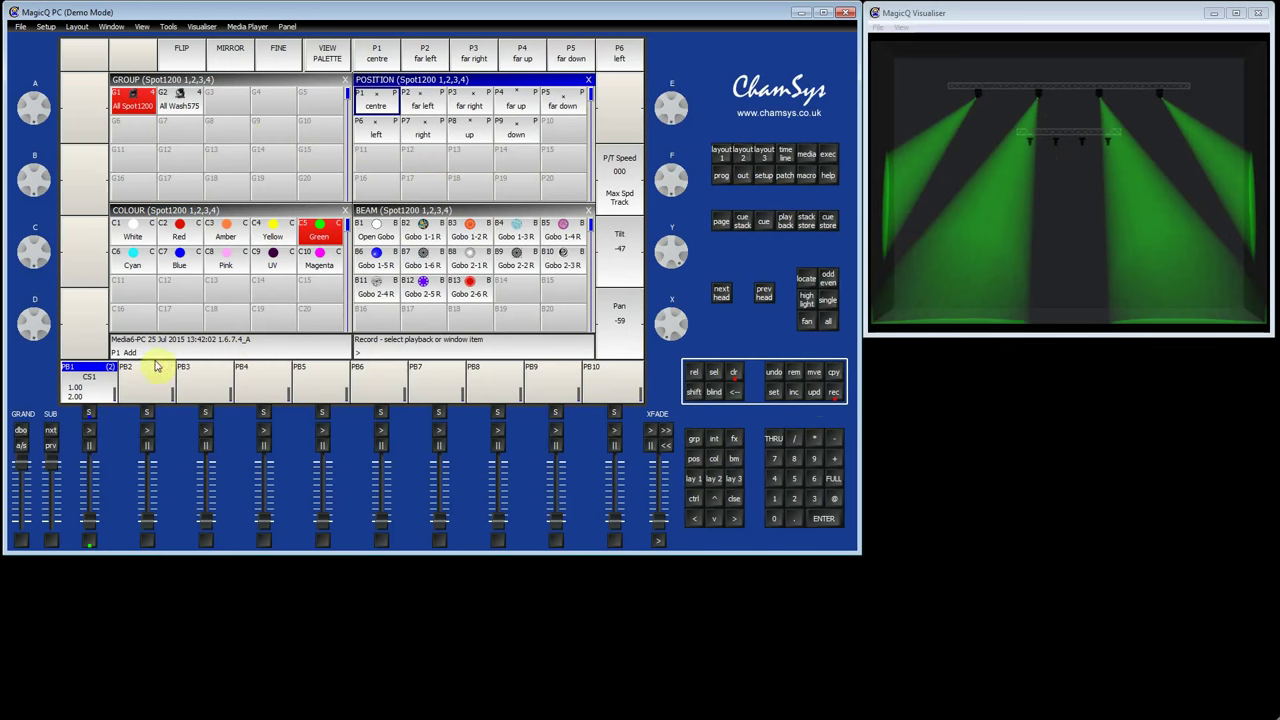
pyautogui.click(110, 375)
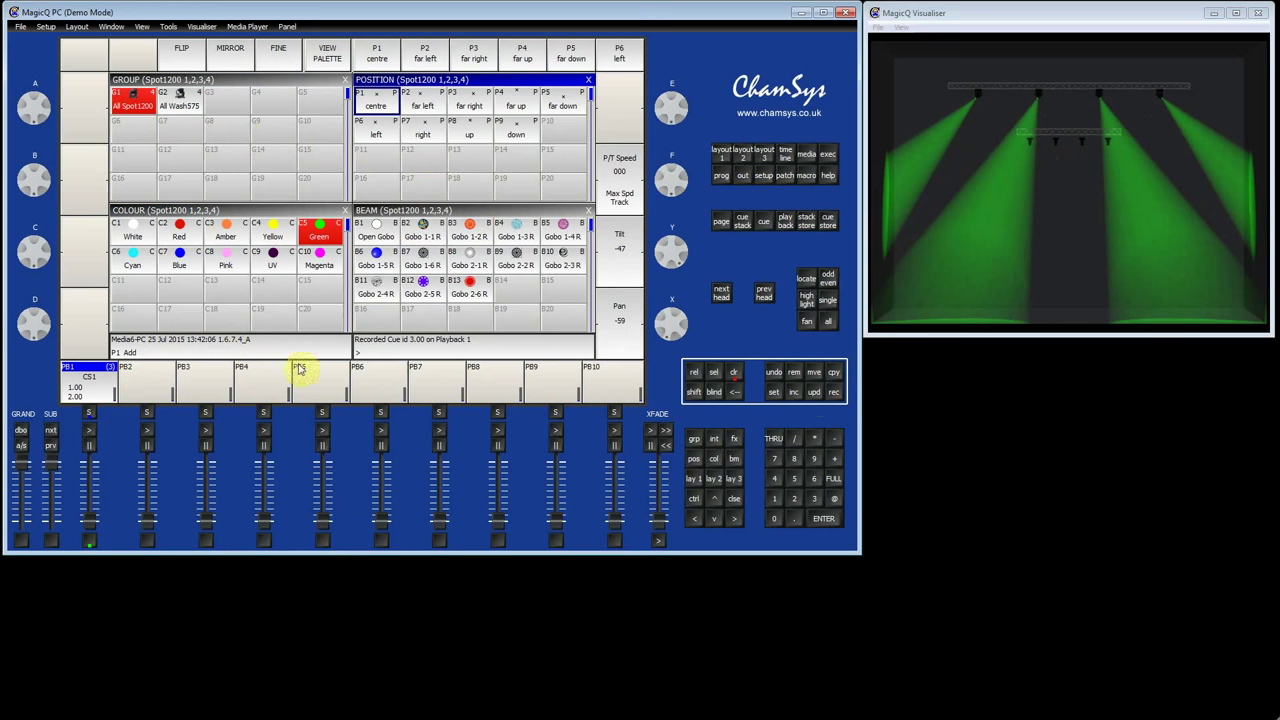
pyautogui.click(734, 376)
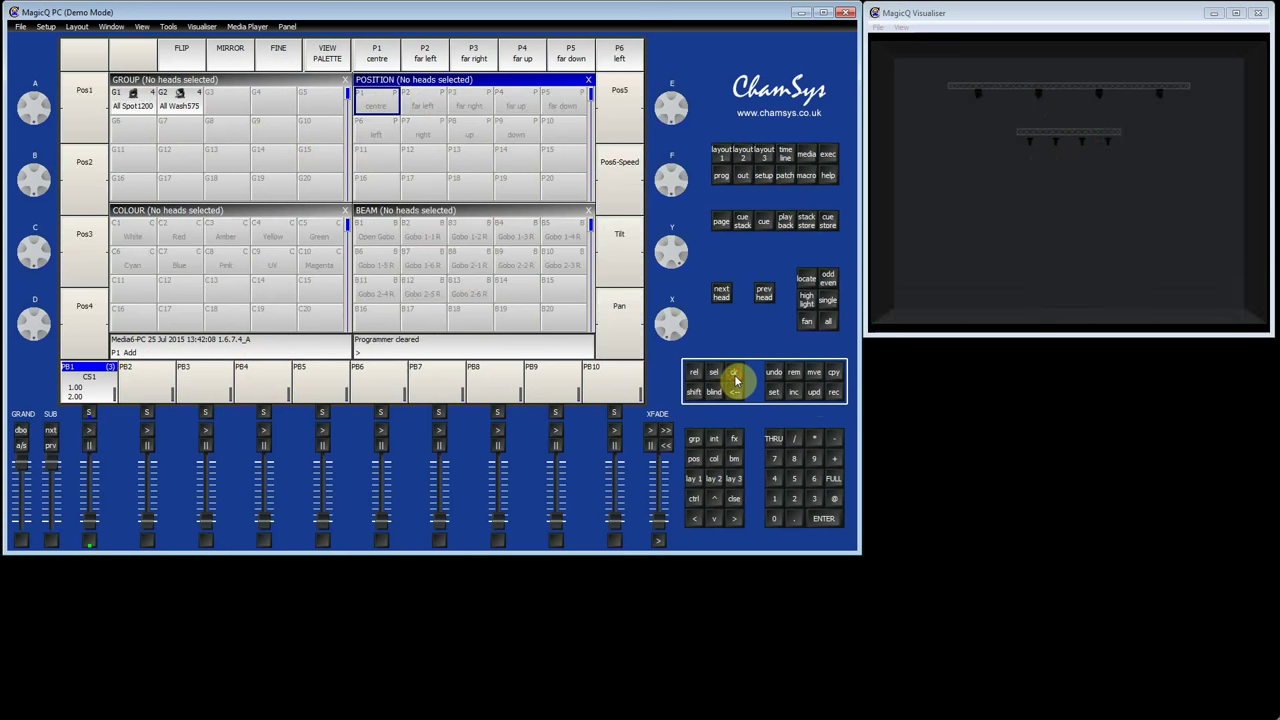
# Step: Set Playback 1's cue stack to individual cue timing
pyautogui.doubleClick(92, 398)
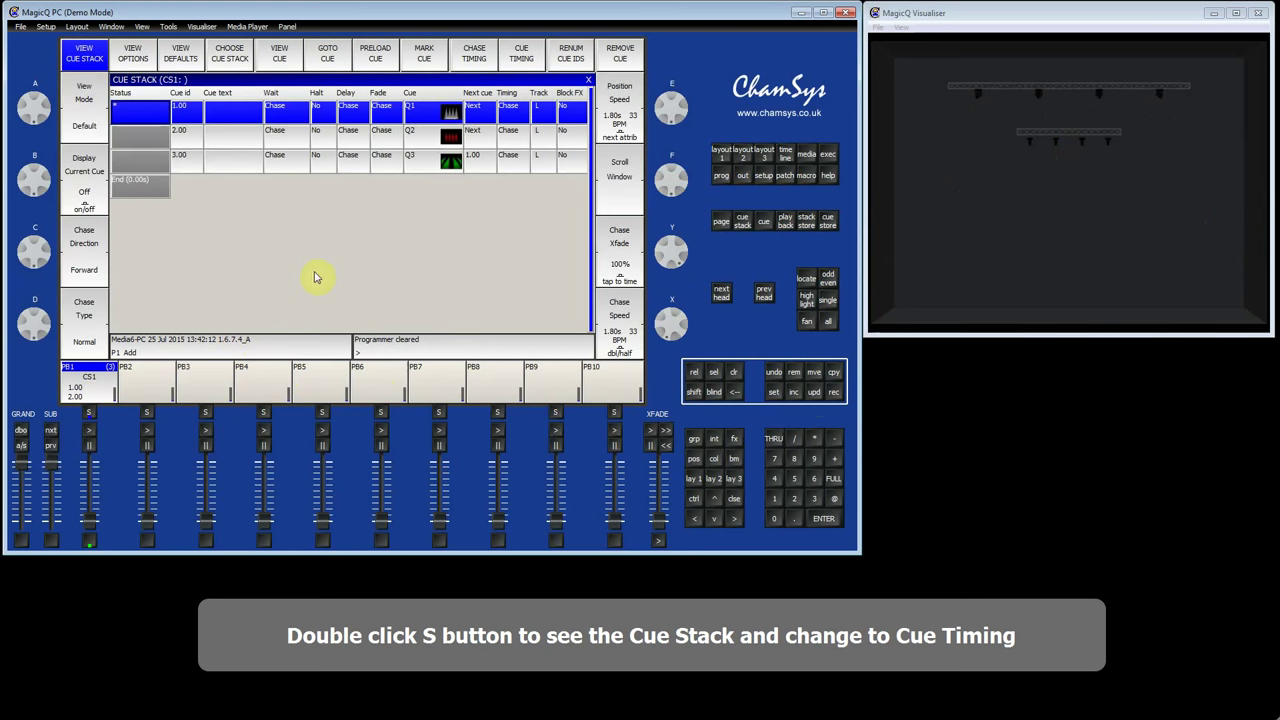
pyautogui.click(518, 55)
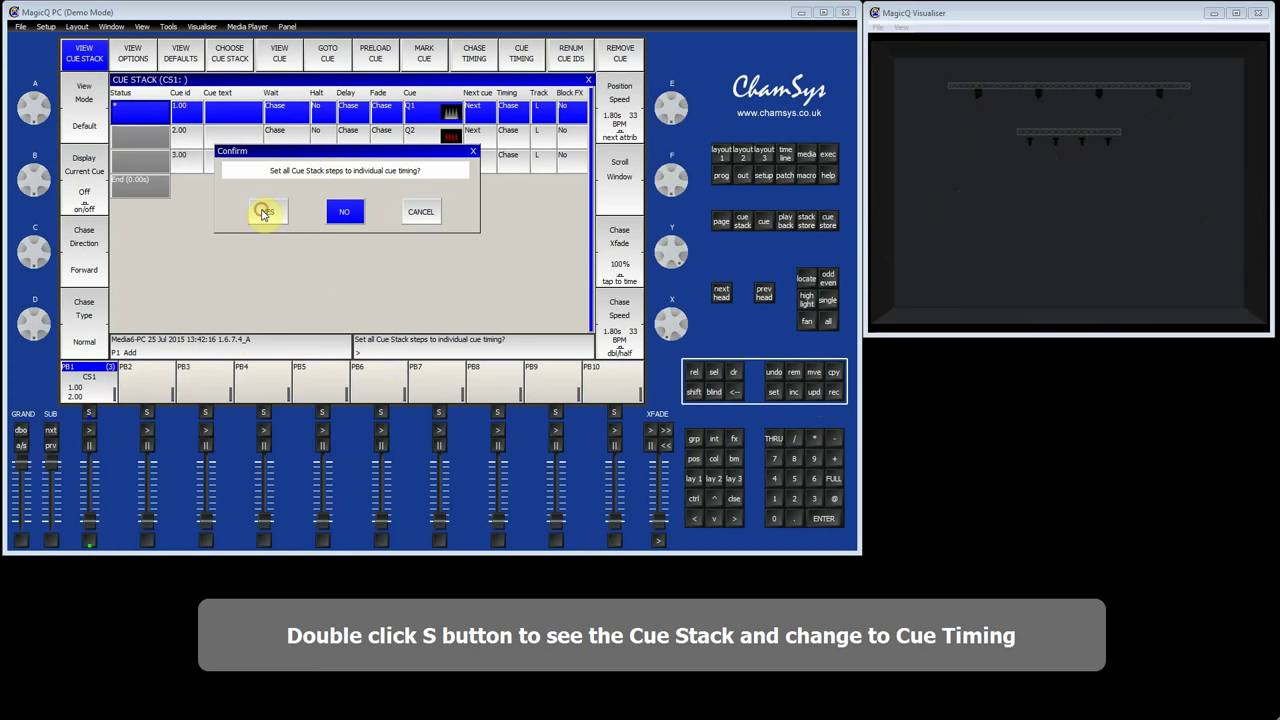
pyautogui.click(263, 213)
# Step: Raise Playback 1, step through cues 1 to 3, then fade it to darkness
pyautogui.moveTo(96, 513); pyautogui.dragTo(90, 432)
pyautogui.click(90, 432)
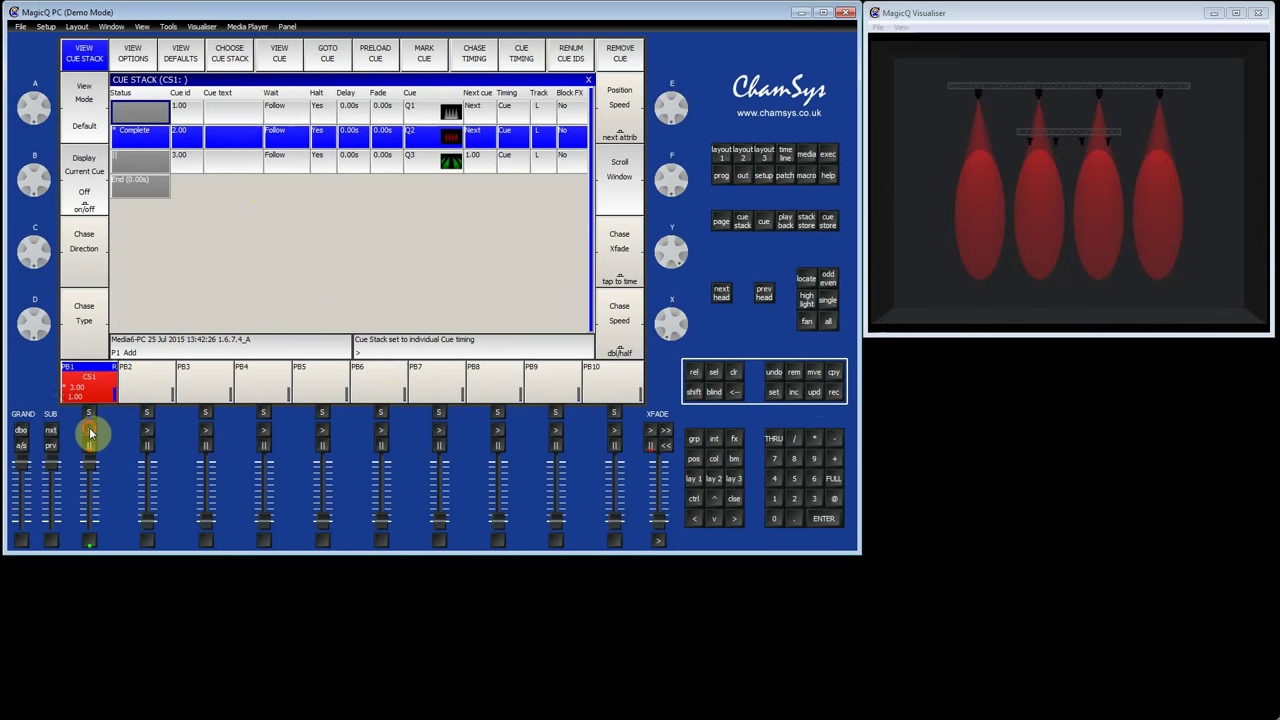
pyautogui.click(90, 432)
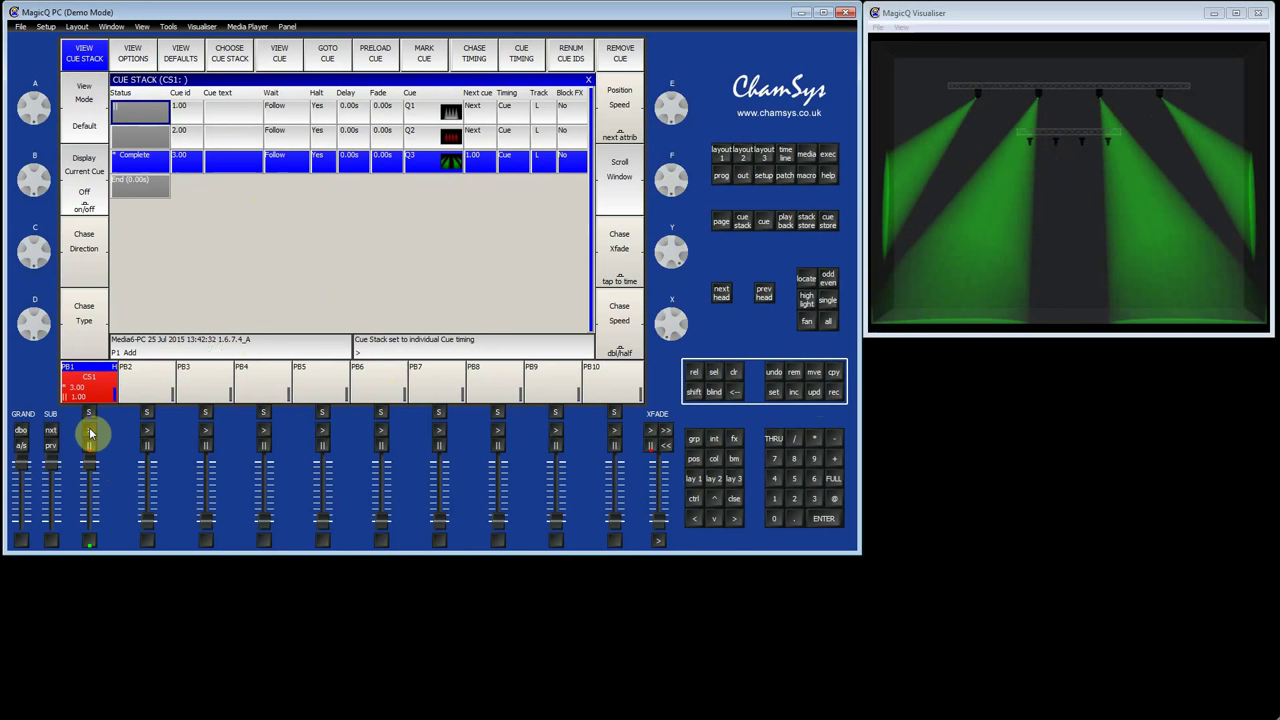
pyautogui.moveTo(90, 435); pyautogui.dragTo(90, 533)
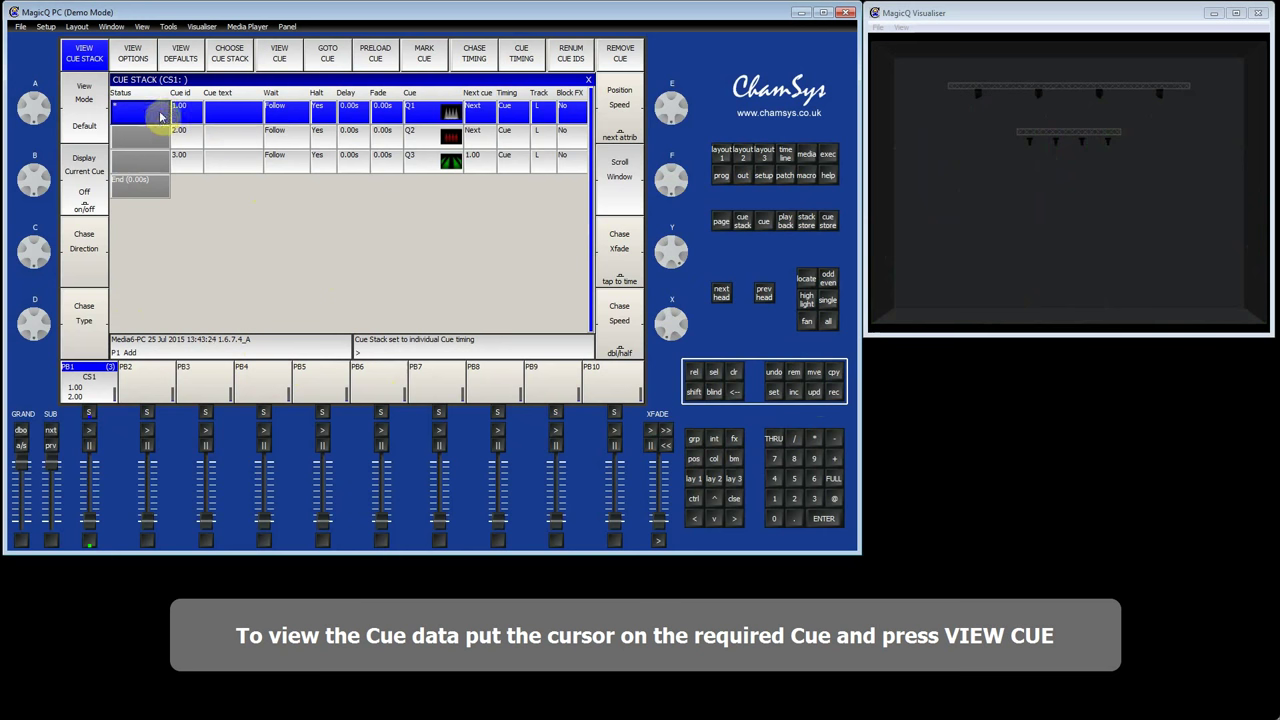
# Step: View cue 1's data, step through cues 2 and 3, and select all four Dimmer cells
pyautogui.click(281, 55)
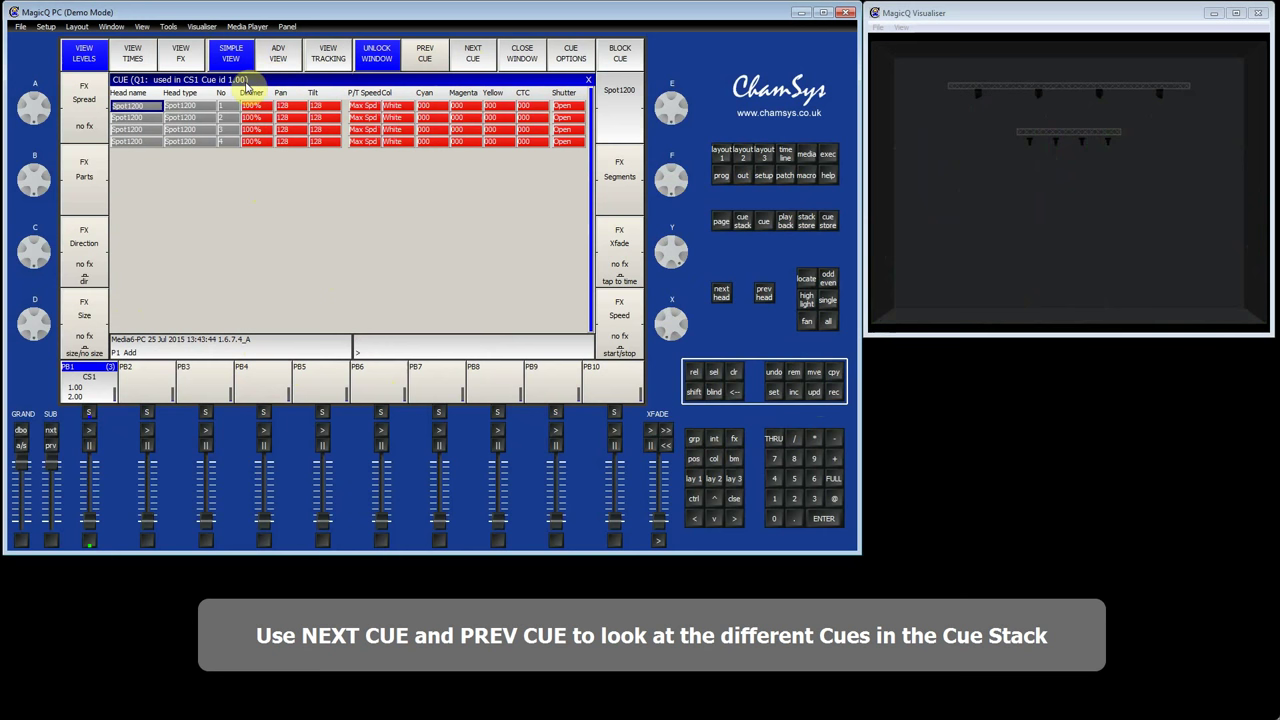
pyautogui.click(472, 53)
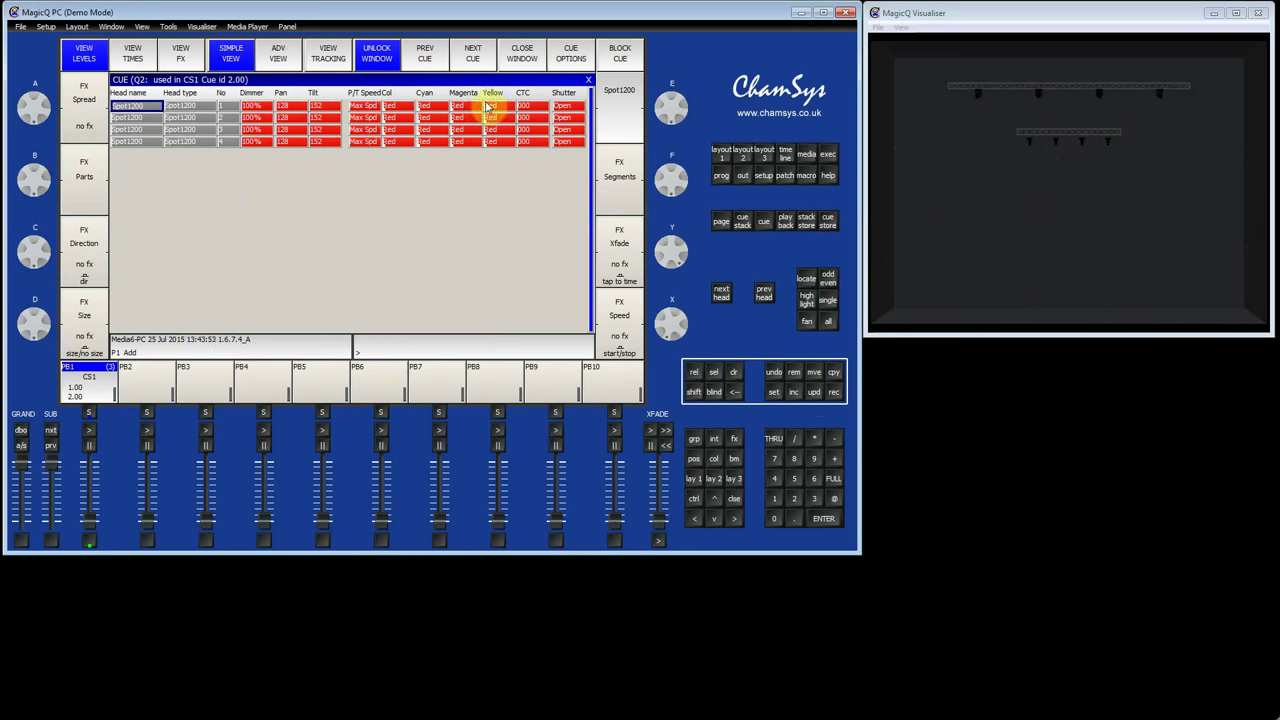
pyautogui.click(474, 62)
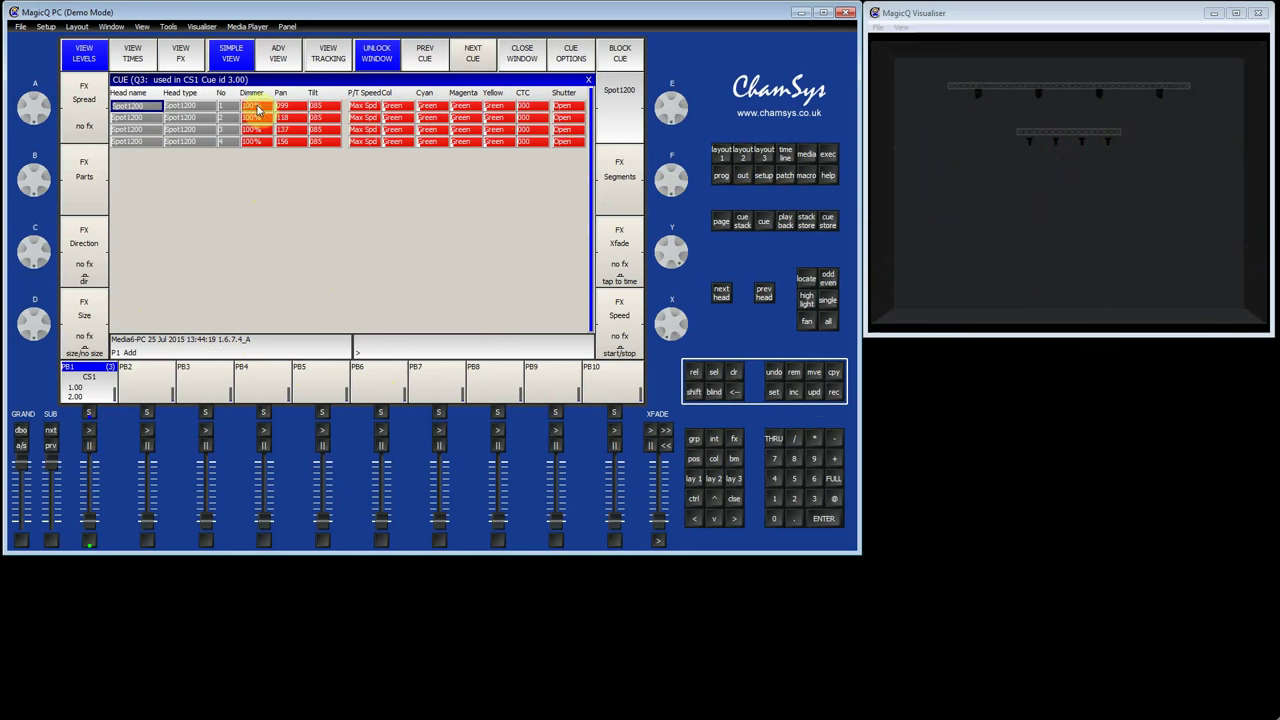
pyautogui.moveTo(248, 106); pyautogui.dragTo(260, 143)
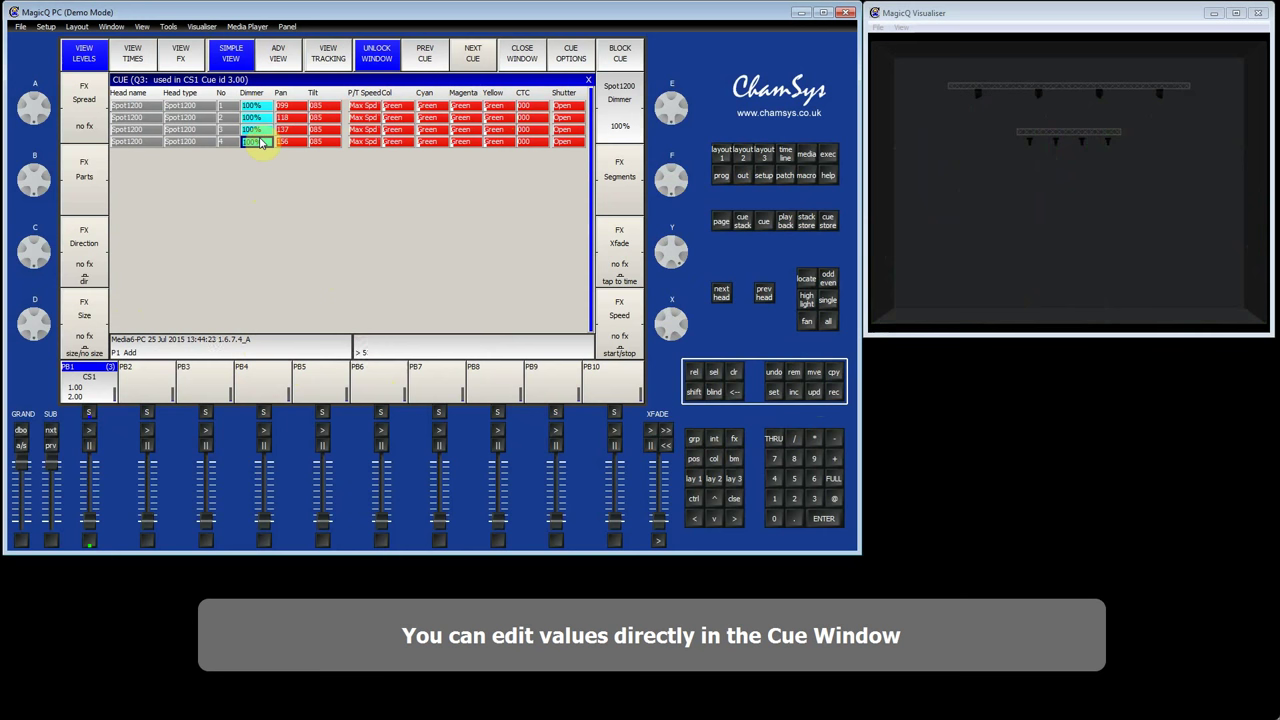
# Step: Set cue 3's selected dimmers to 50%, adjust head 4's dimmer, and close all windows
pyautogui.press('Return')
pyautogui.press('Return')
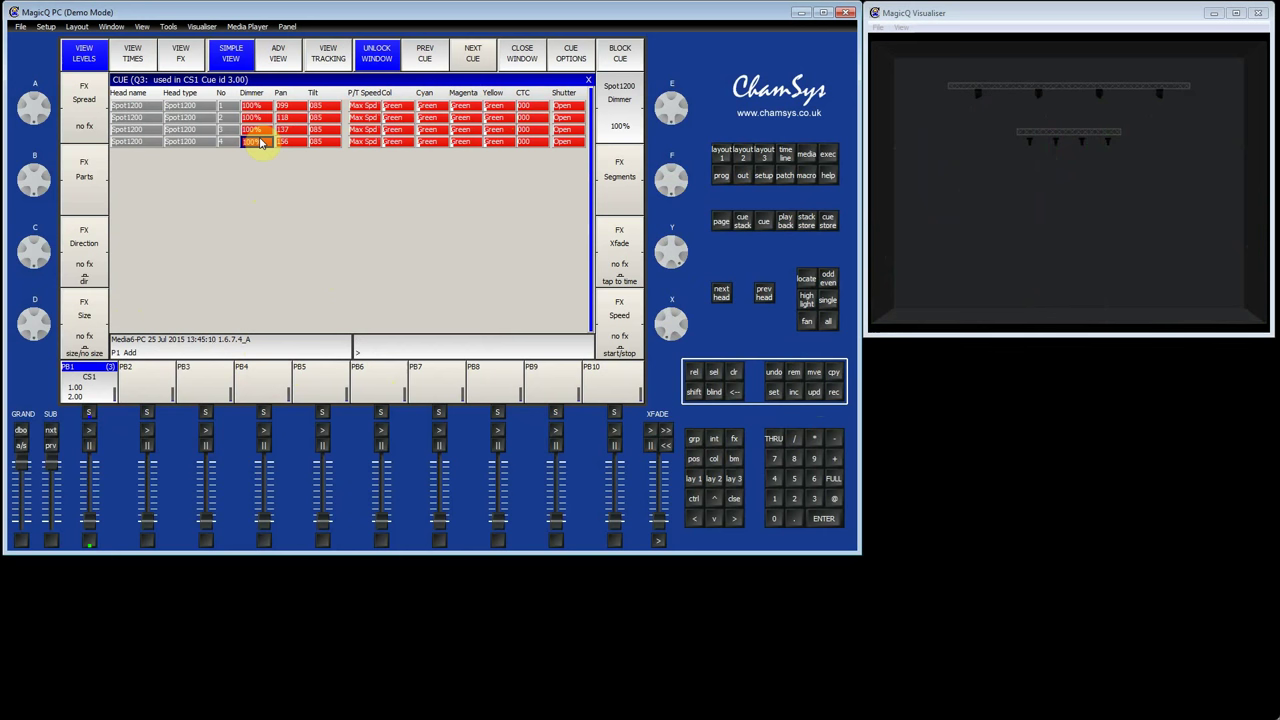
pyautogui.click(260, 143)
pyautogui.click(734, 496)
pyautogui.click(734, 496)
pyautogui.click(734, 496)
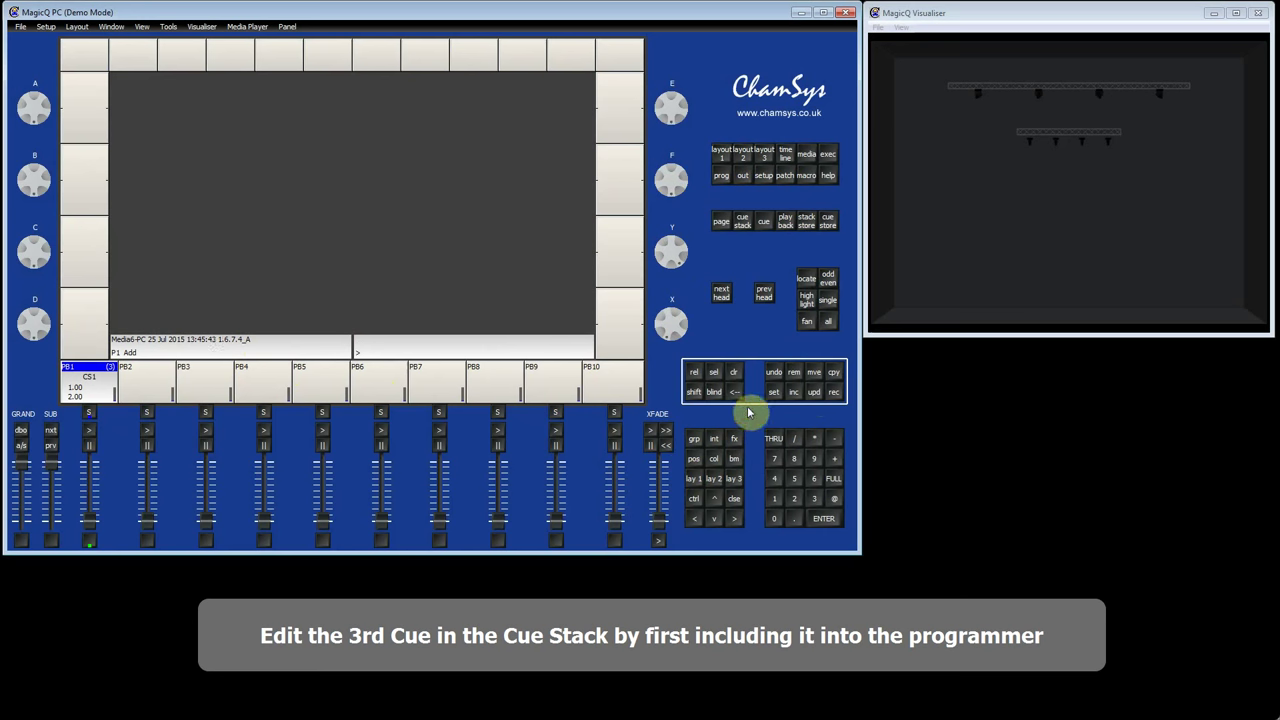
# Step: Include Playback 1's cue 3 in the programmer, review its green Spot1200 data, then return to Layout 1
pyautogui.click(794, 393)
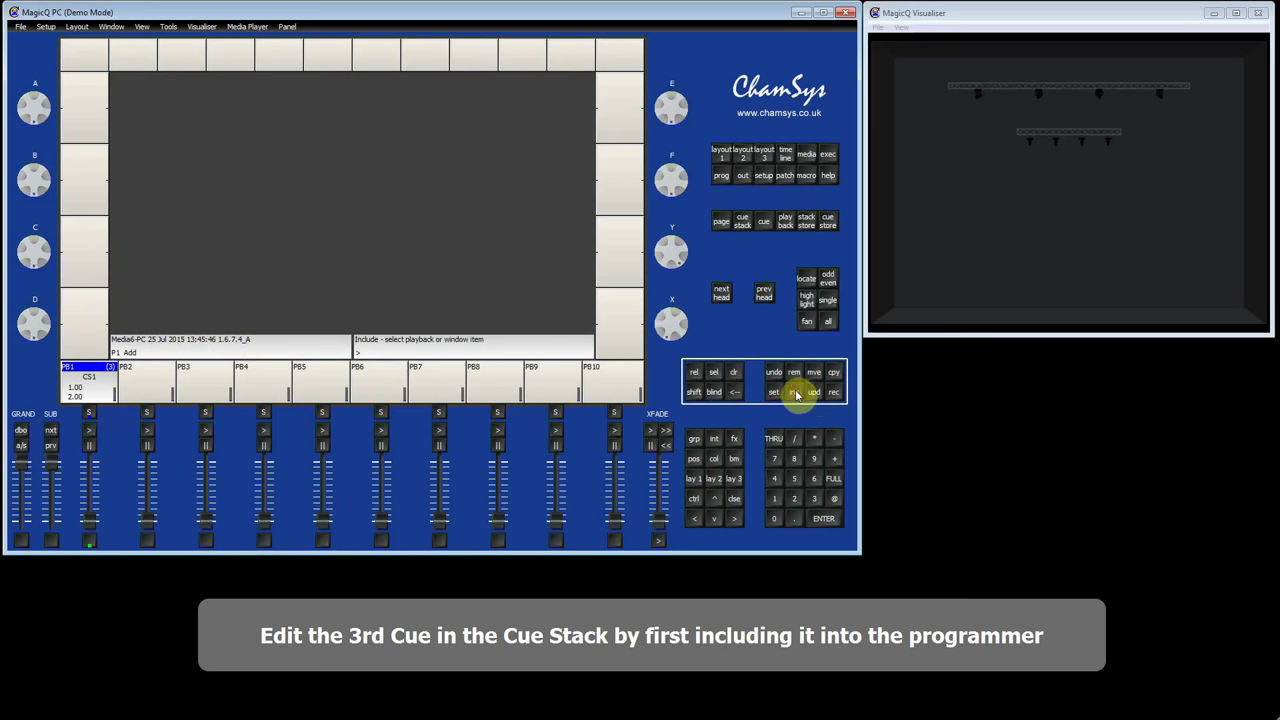
pyautogui.click(816, 500)
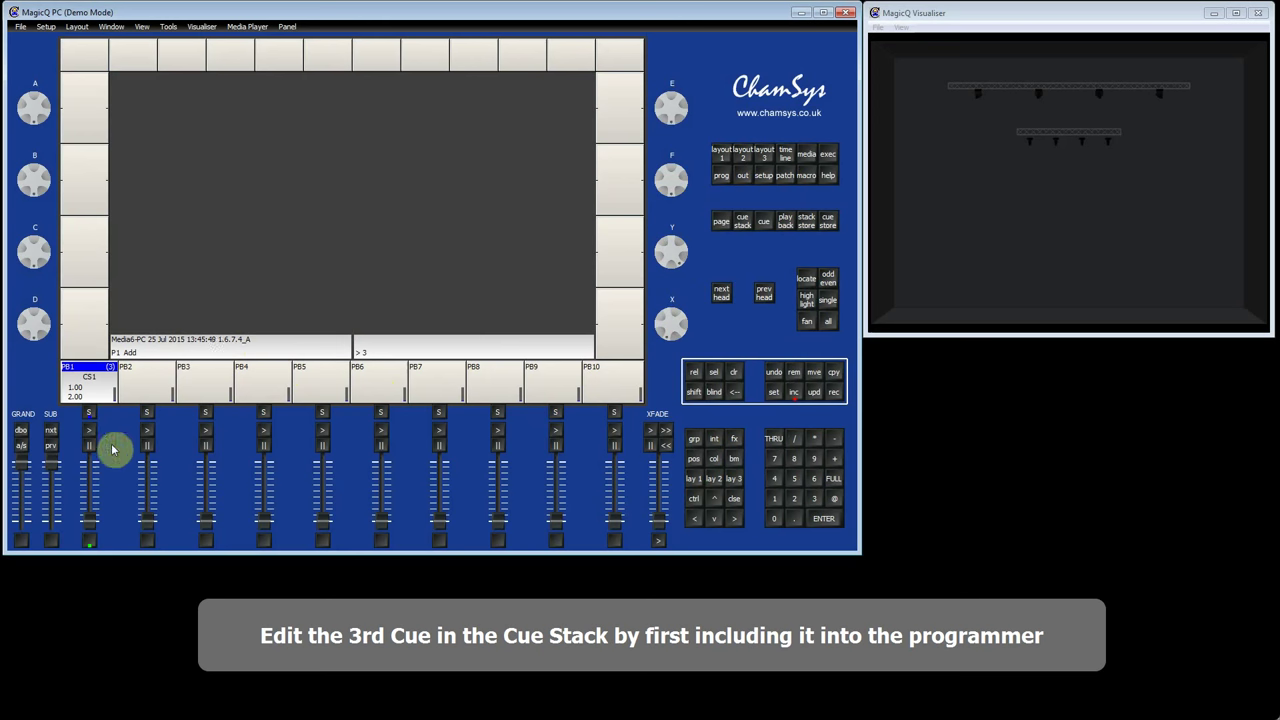
pyautogui.click(90, 415)
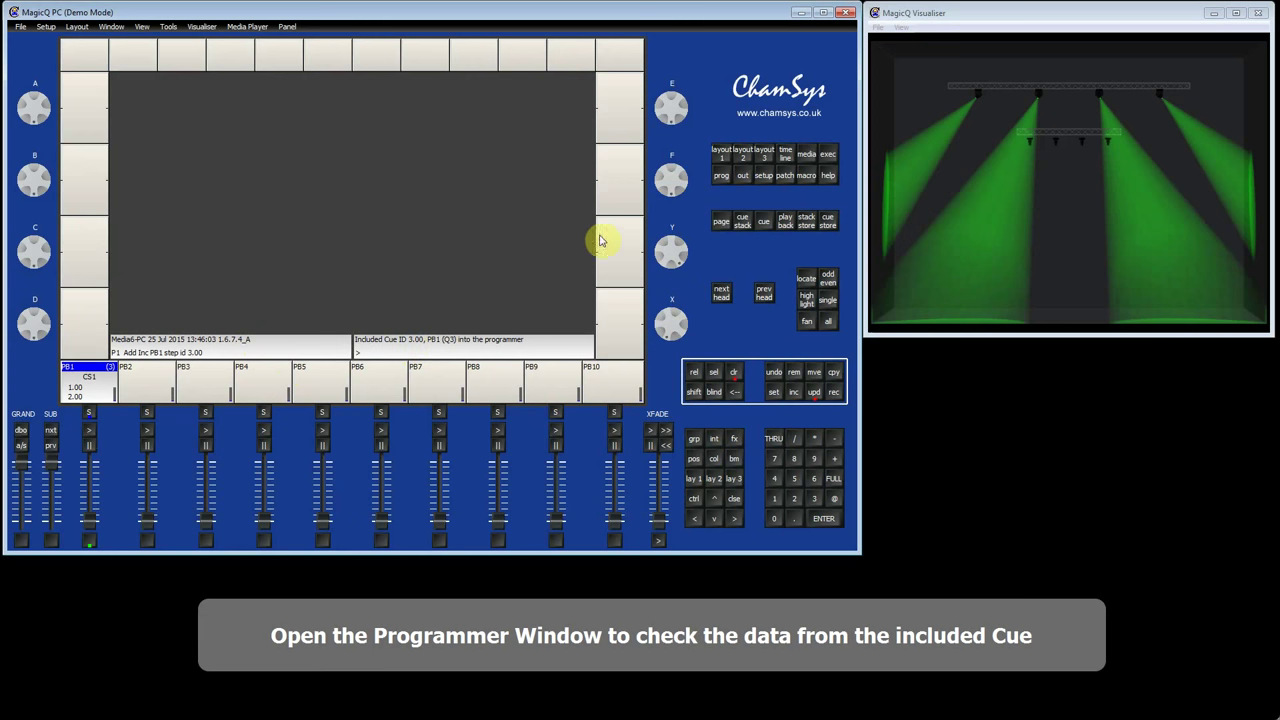
pyautogui.click(722, 176)
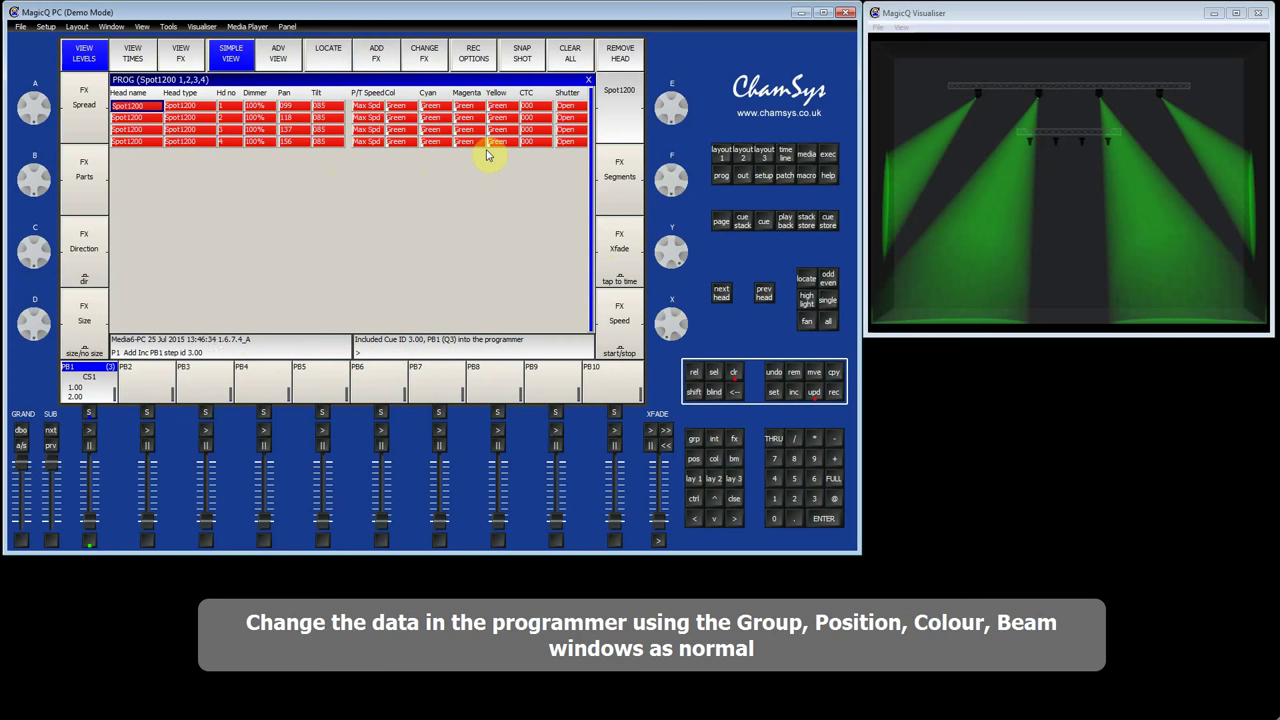
pyautogui.click(722, 153)
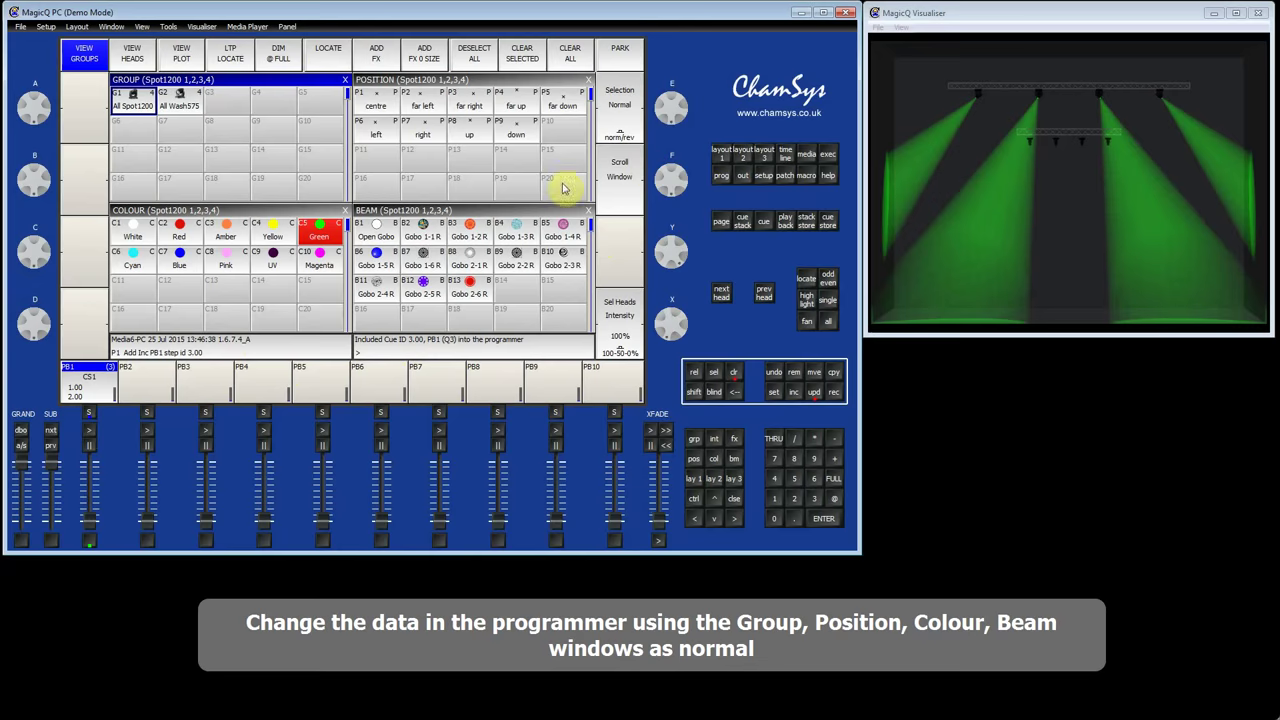
# Step: Change the spots to C10 Magenta, update cue 3 on Playback 1, and clear the programmer
pyautogui.click(328, 259)
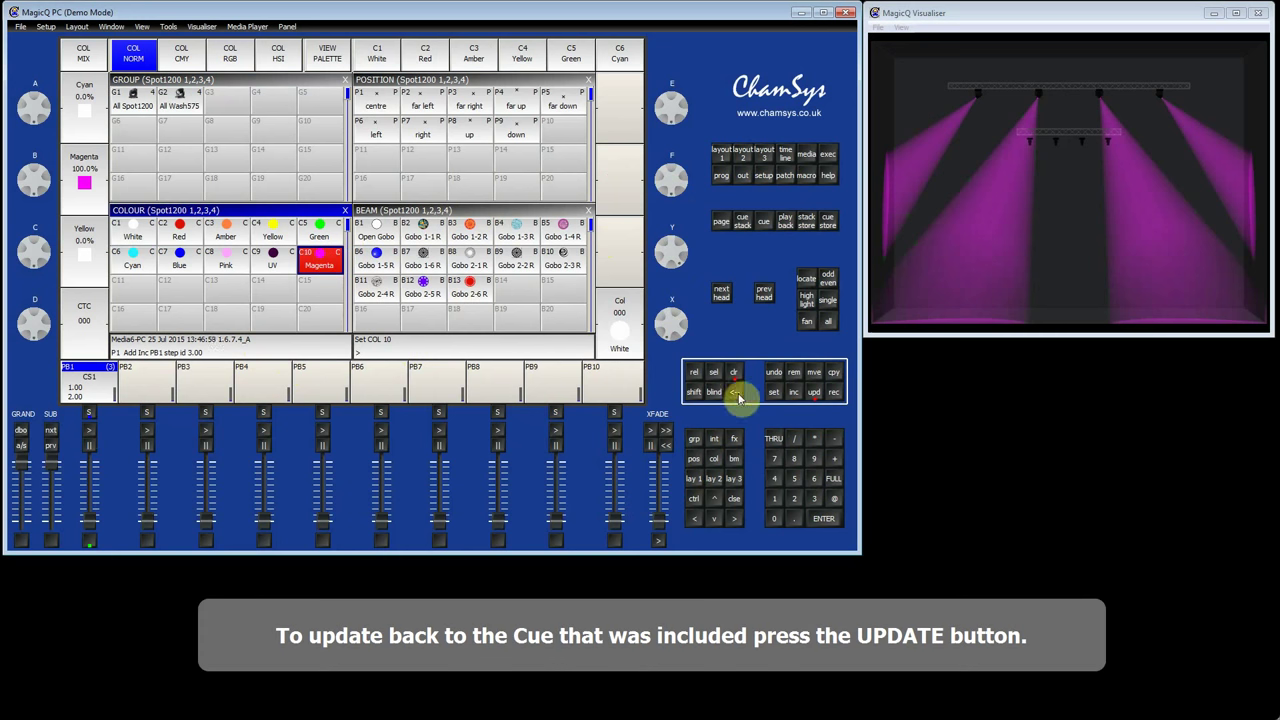
pyautogui.click(815, 394)
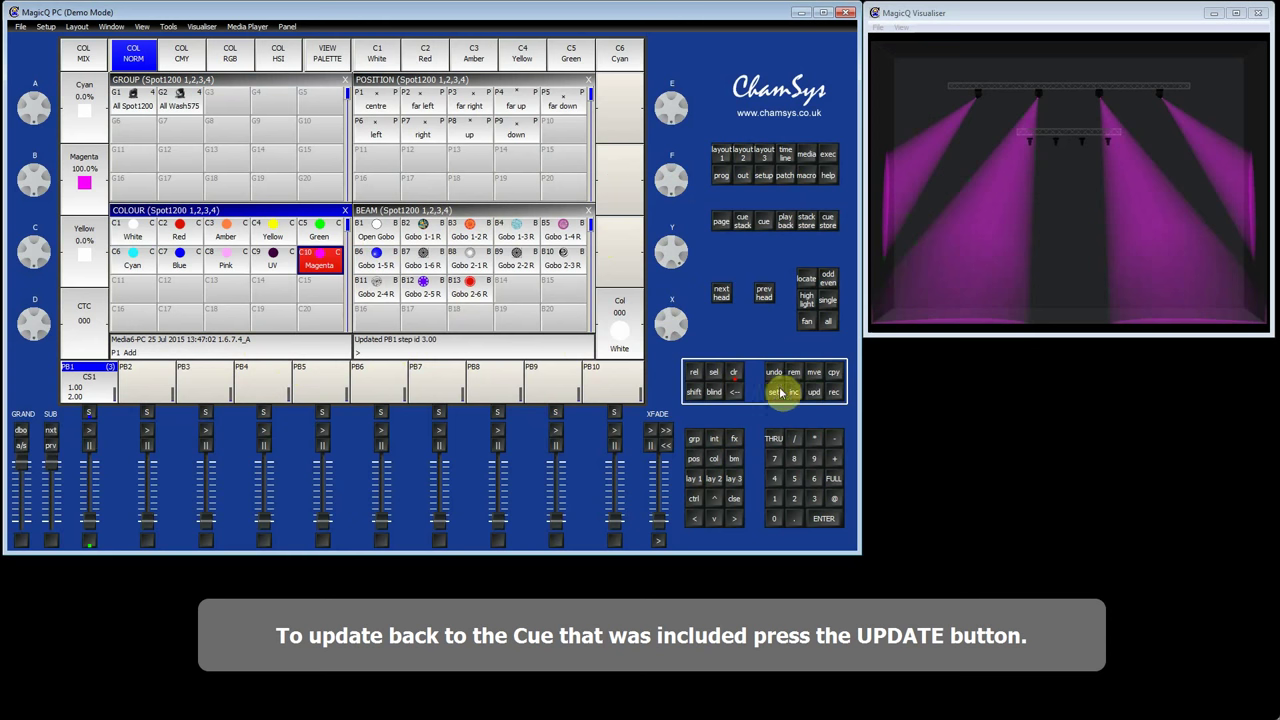
pyautogui.click(736, 376)
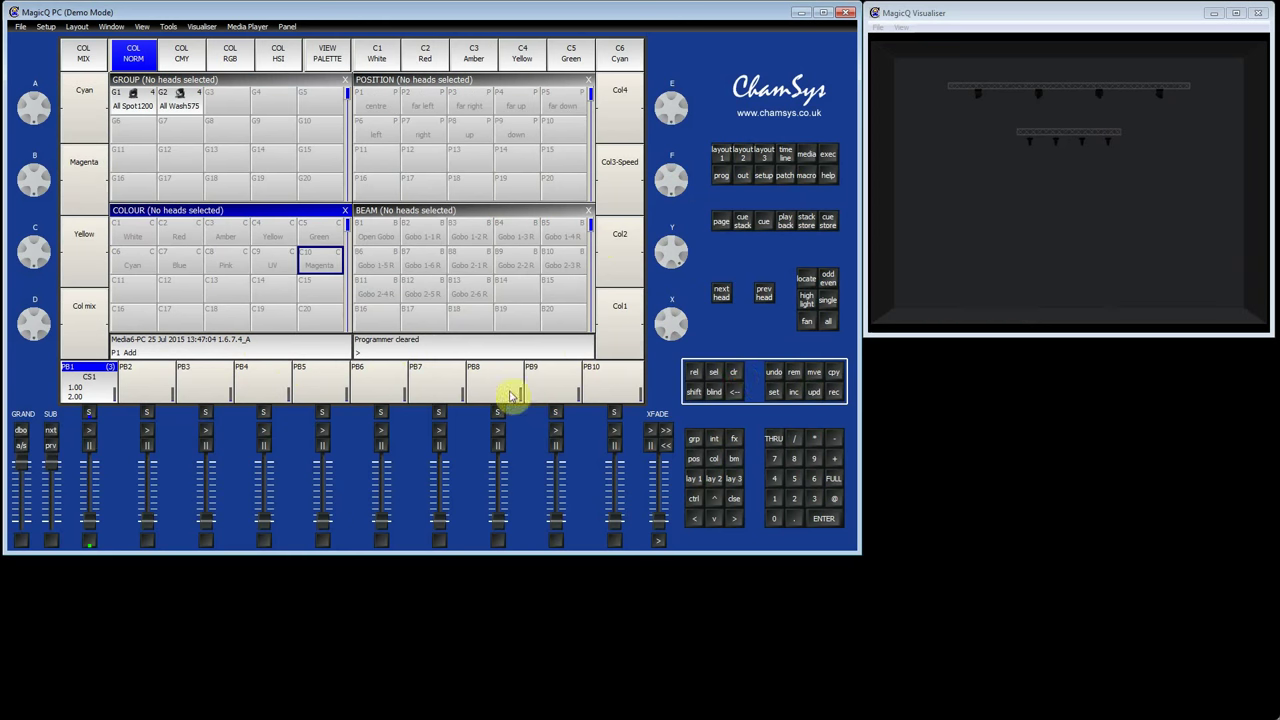
# Step: Raise Playback 1 to full and step through to the magenta cue 3
pyautogui.moveTo(91, 523); pyautogui.dragTo(97, 436)
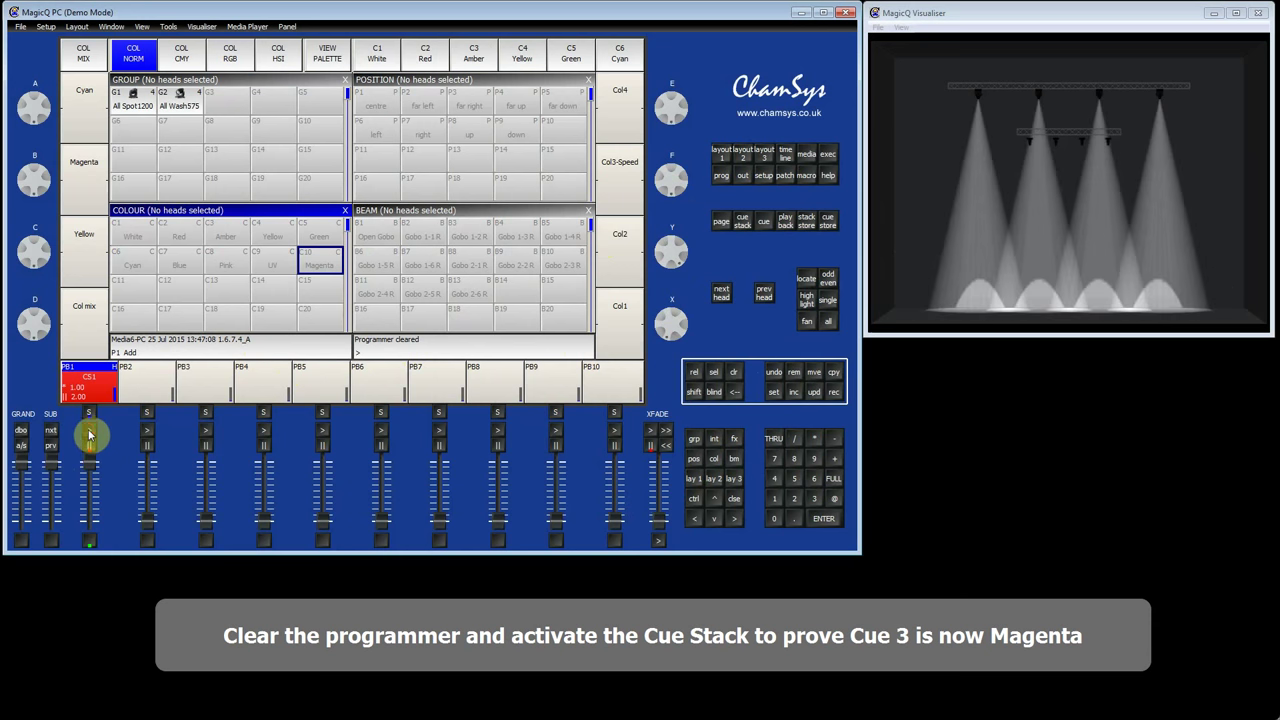
pyautogui.click(89, 433)
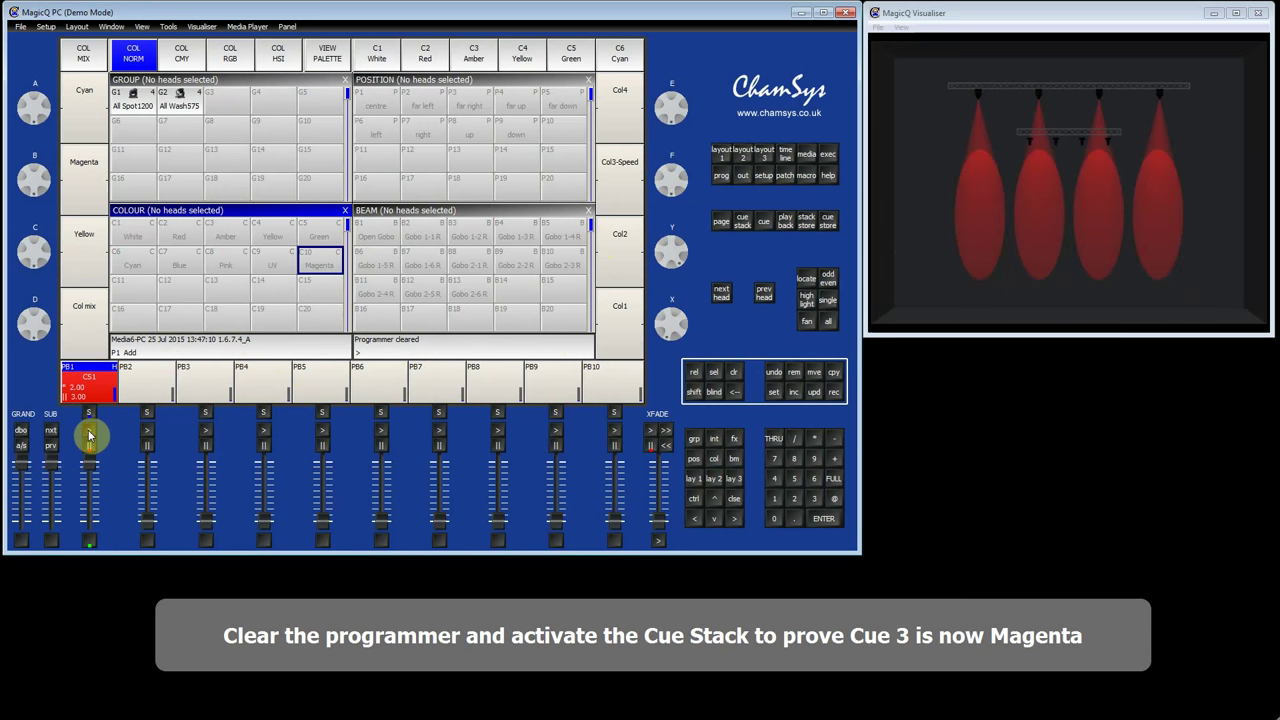
pyautogui.click(89, 433)
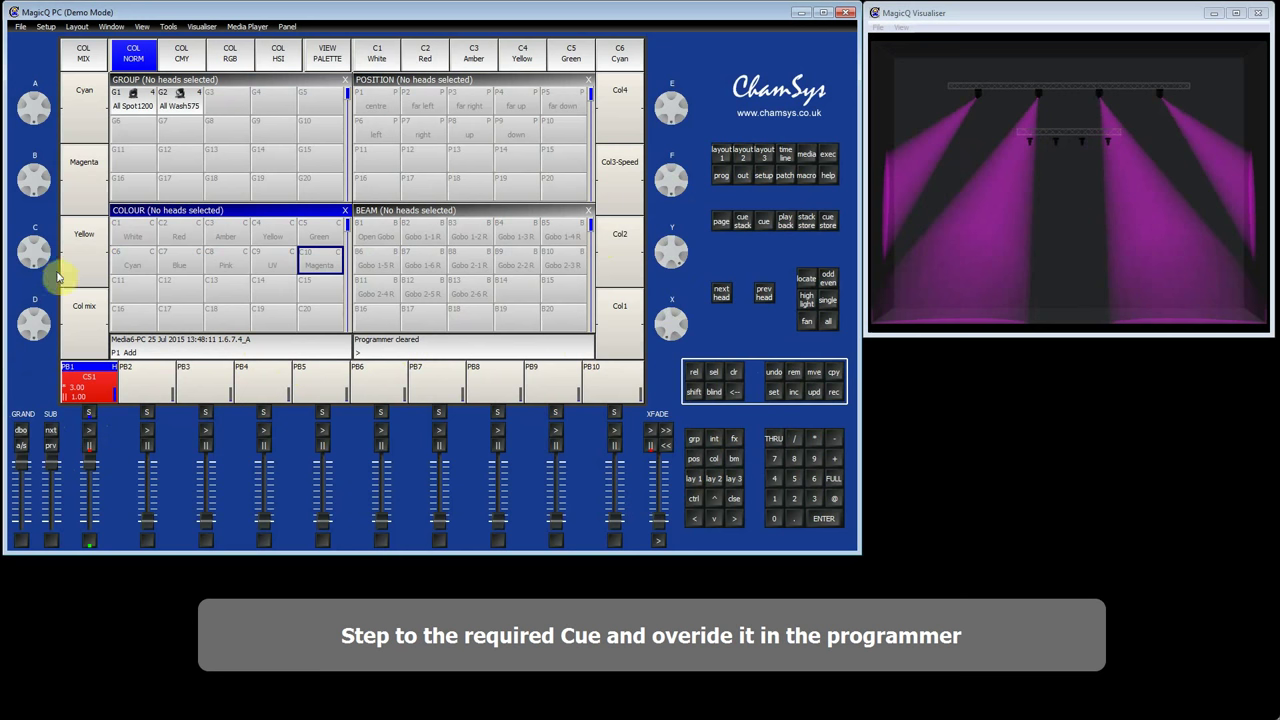
# Step: Set group G1 All Spot1200 to C7 Blue and view the programmer contents
pyautogui.click(132, 104)
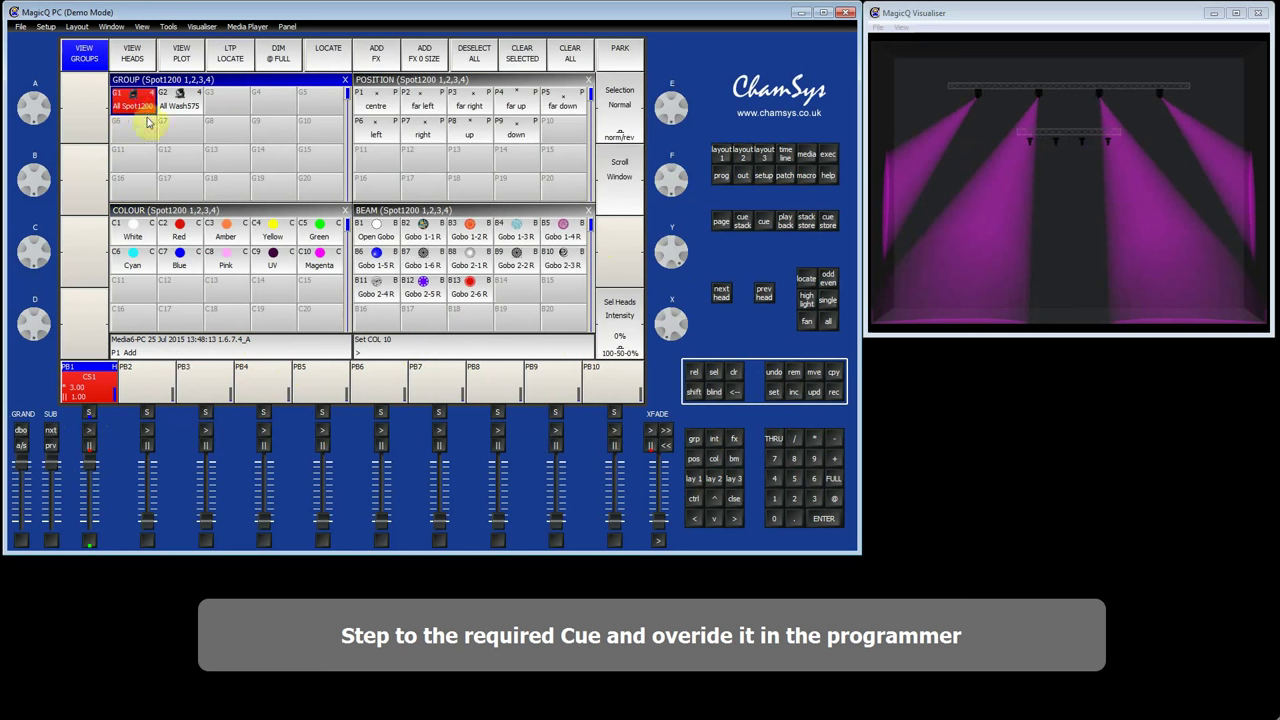
pyautogui.click(179, 259)
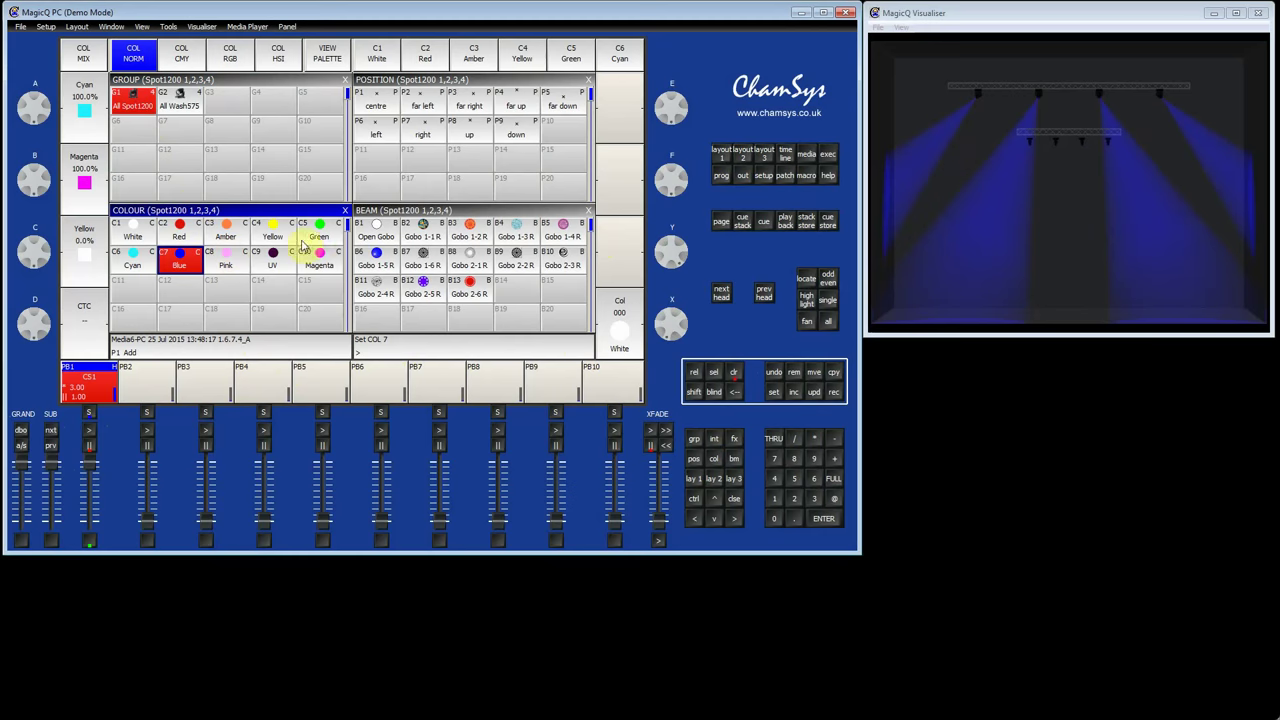
pyautogui.click(721, 176)
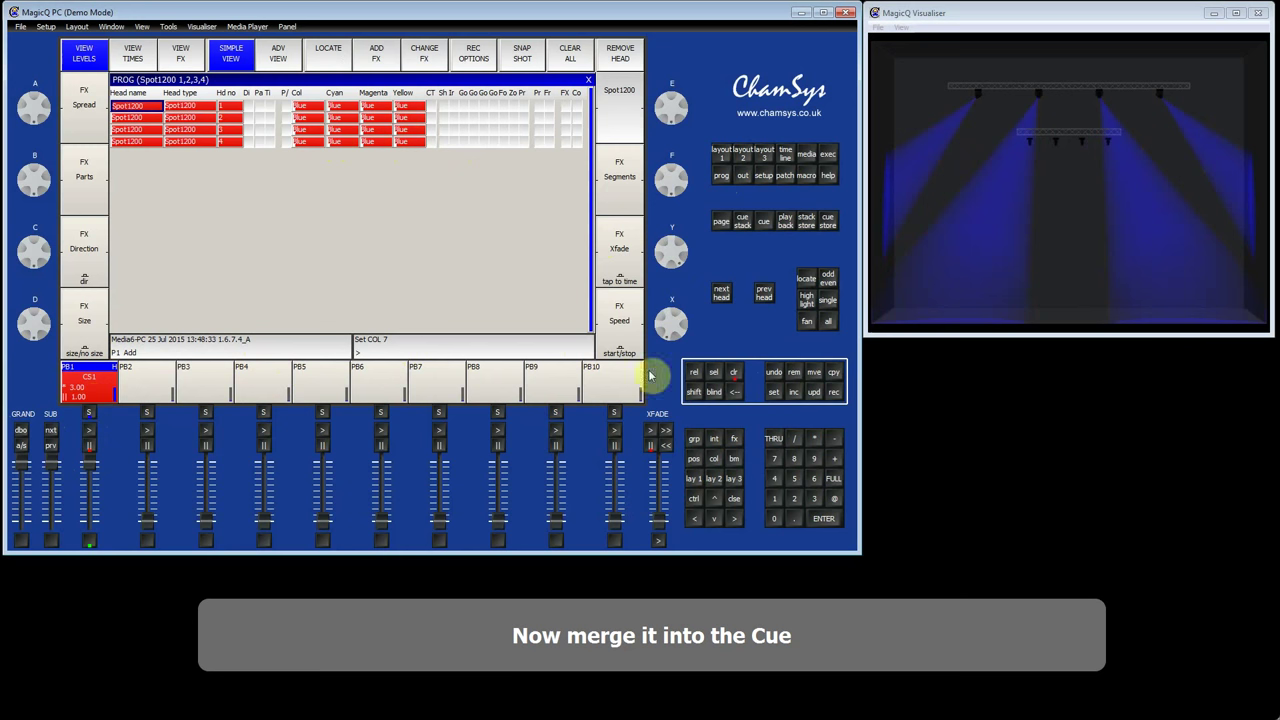
# Step: Record-merge the blue colour into cue 3 on playback 1, then clear the programmer
pyautogui.click(835, 390)
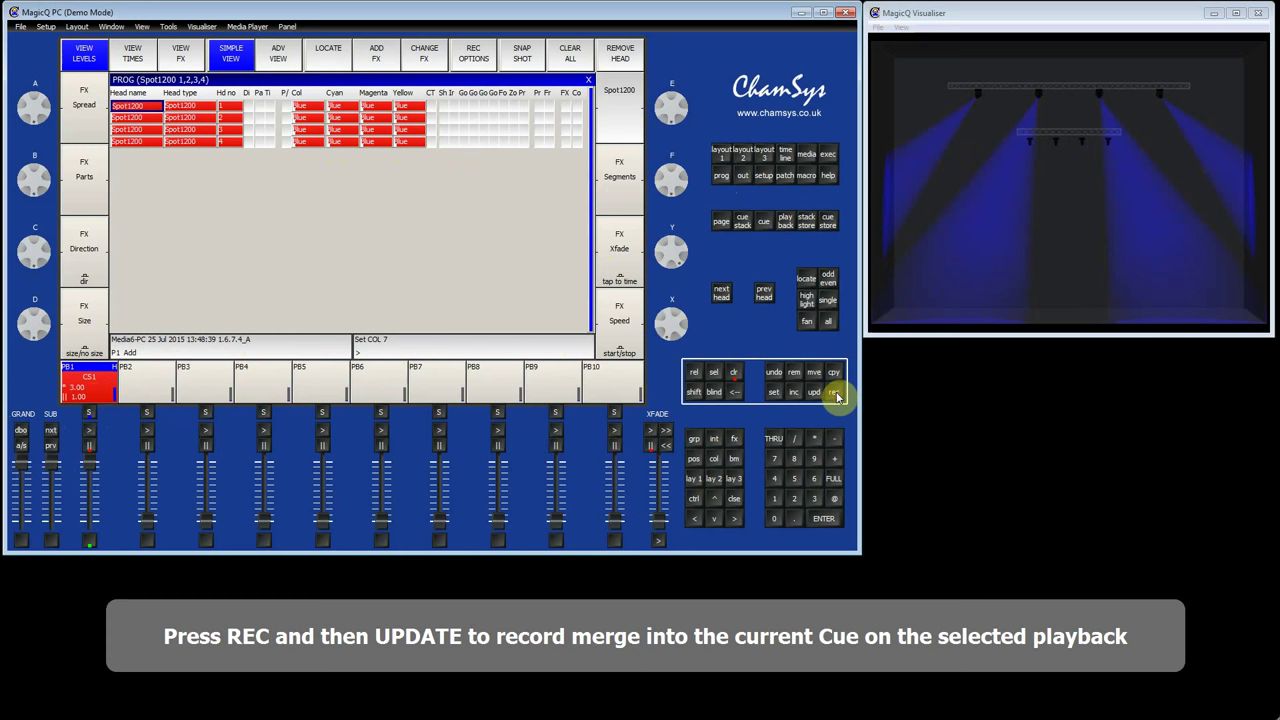
pyautogui.click(836, 394)
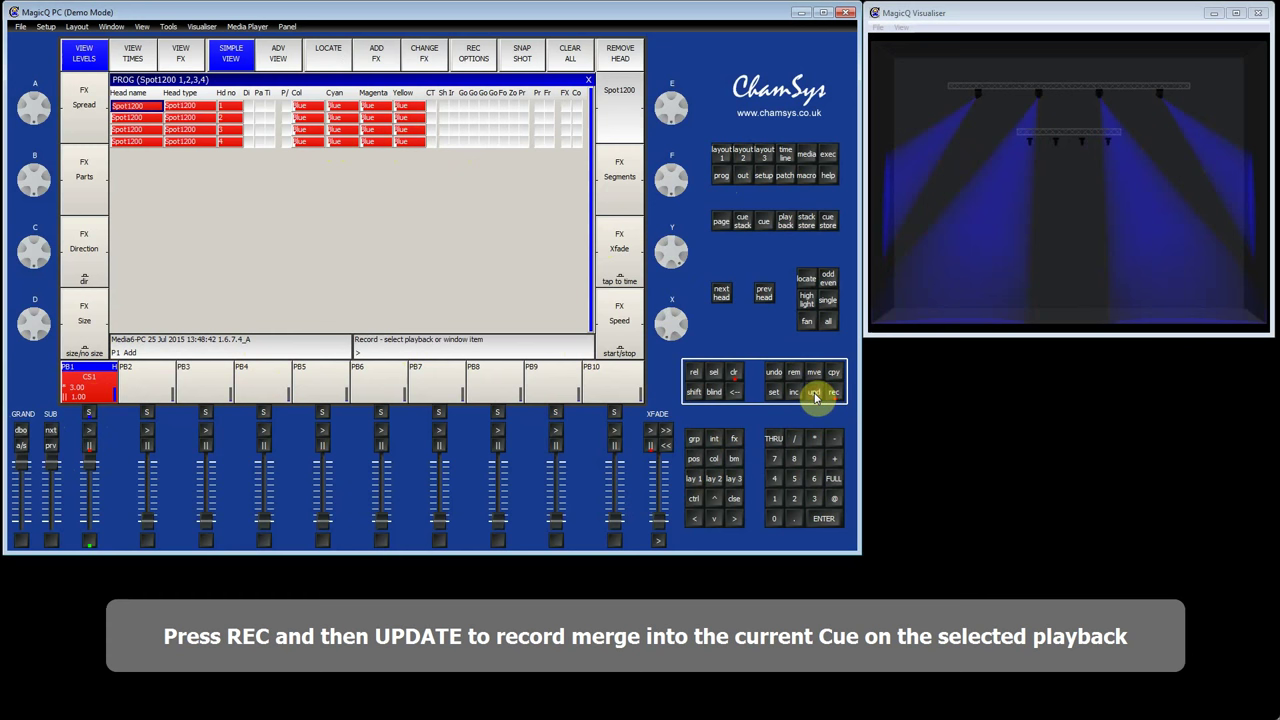
pyautogui.click(815, 394)
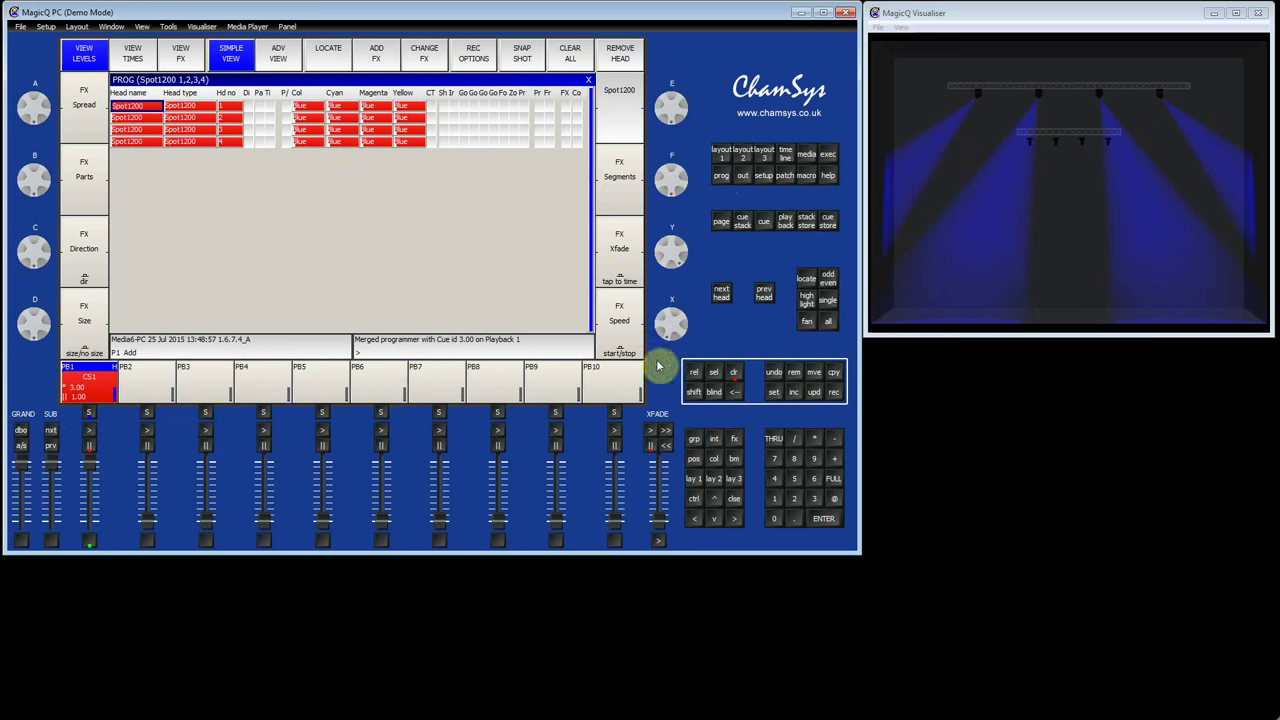
pyautogui.click(731, 372)
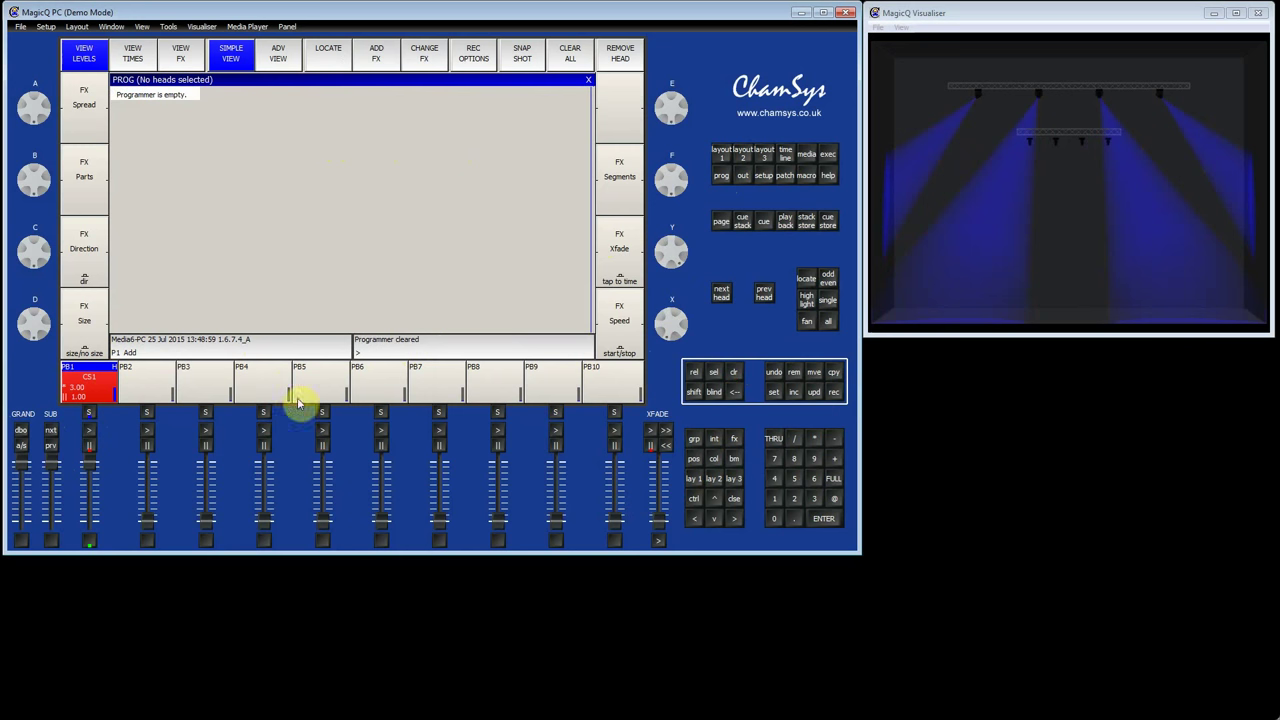
# Step: Step playback 1 to cue 3 to confirm blue, then return to the Group/Position/Colour/Beam layout
pyautogui.click(89, 431)
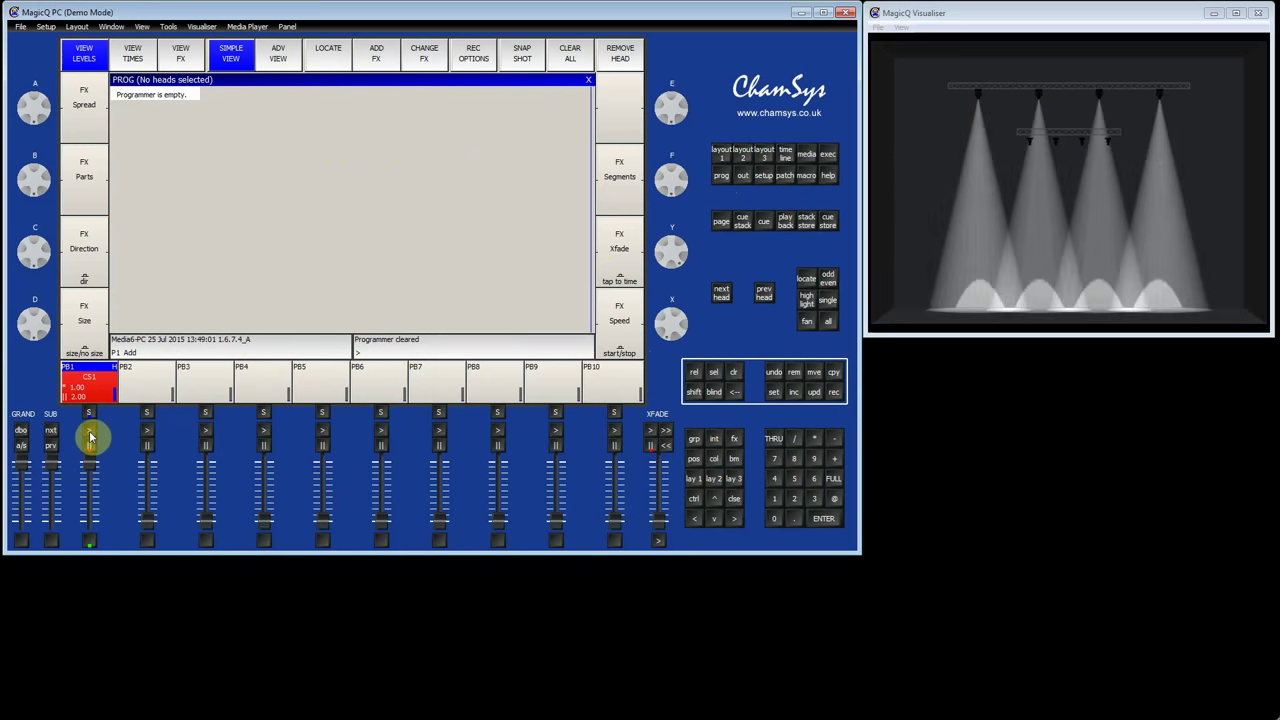
pyautogui.click(89, 434)
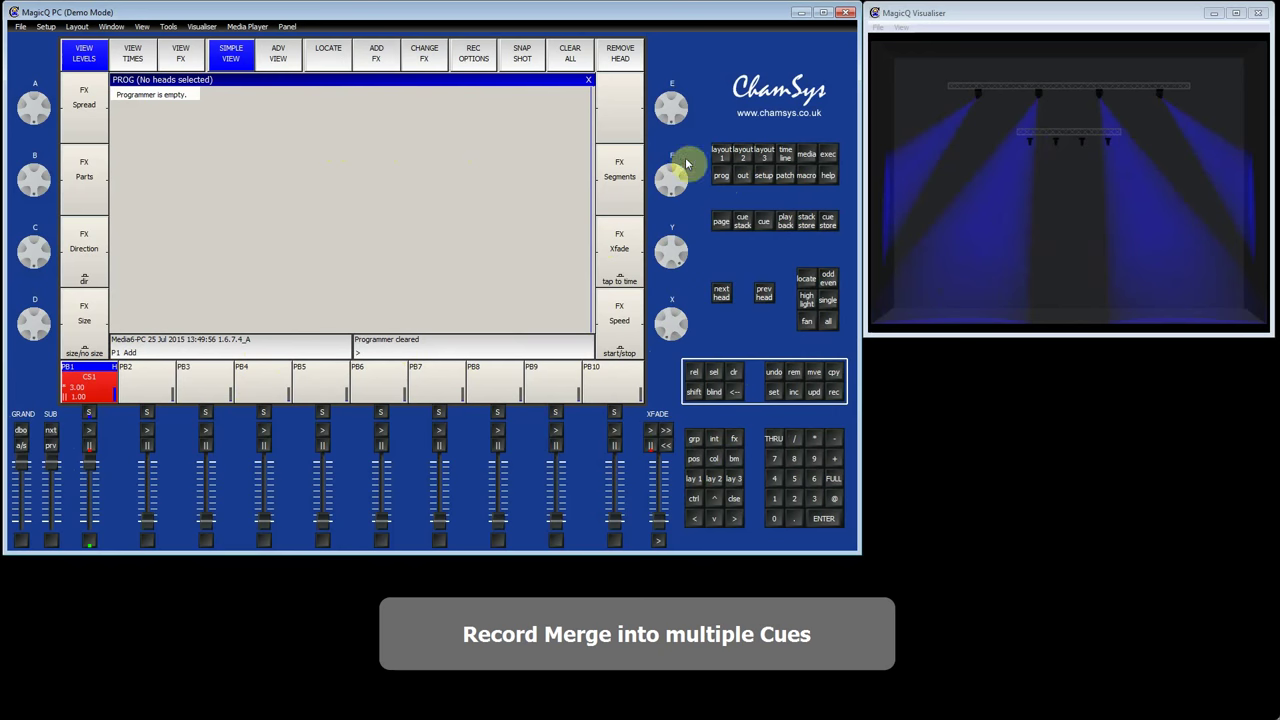
pyautogui.click(722, 156)
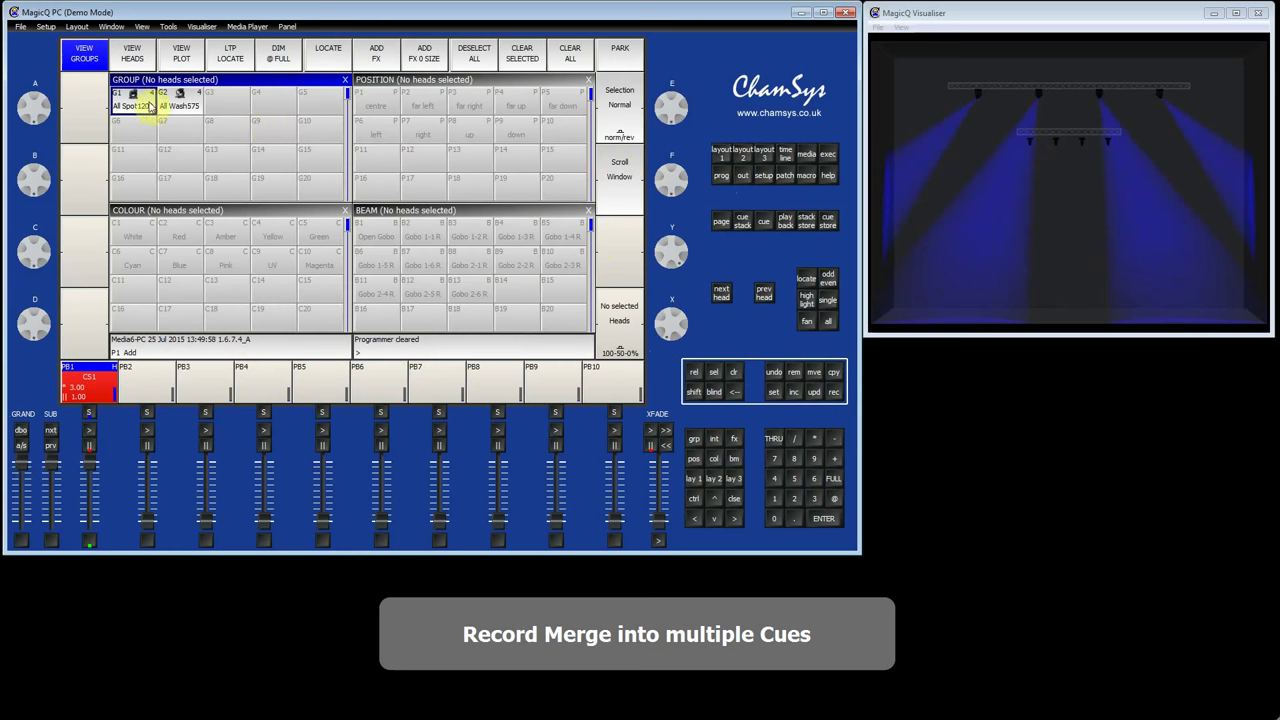
# Step: Select group G1, narrow it to Spot 1 with NEXT HEAD, and apply palette C4 Yellow
pyautogui.click(156, 105)
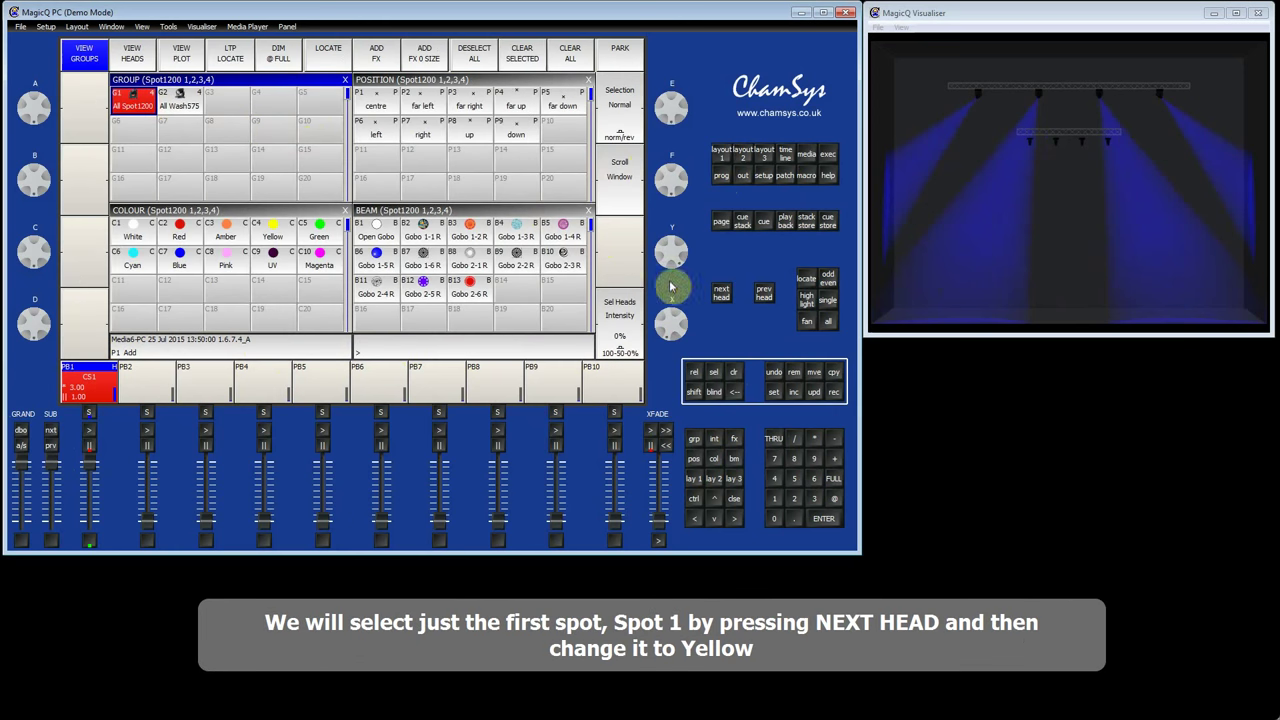
pyautogui.click(721, 292)
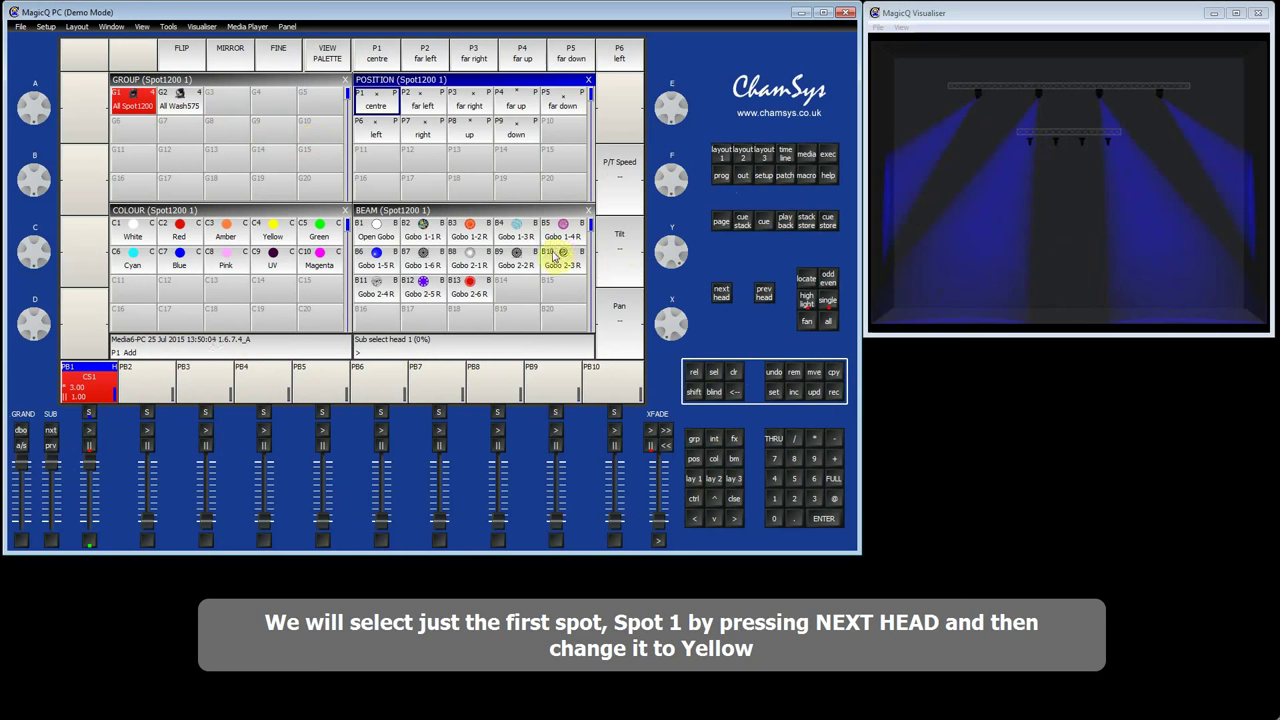
pyautogui.click(280, 234)
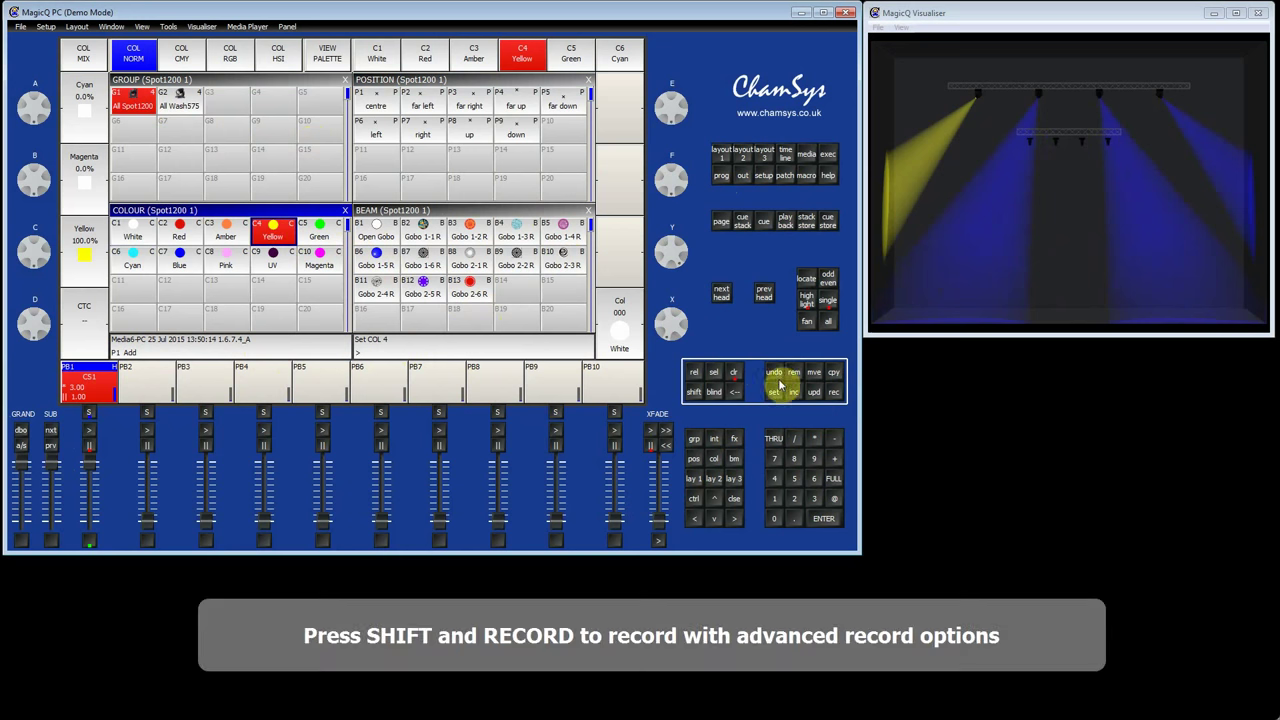
pyautogui.press('shift')
# Step: Use REC MERGE to add Spot 1's yellow to cues 1 + 3 on playback 1
pyautogui.click(836, 394)
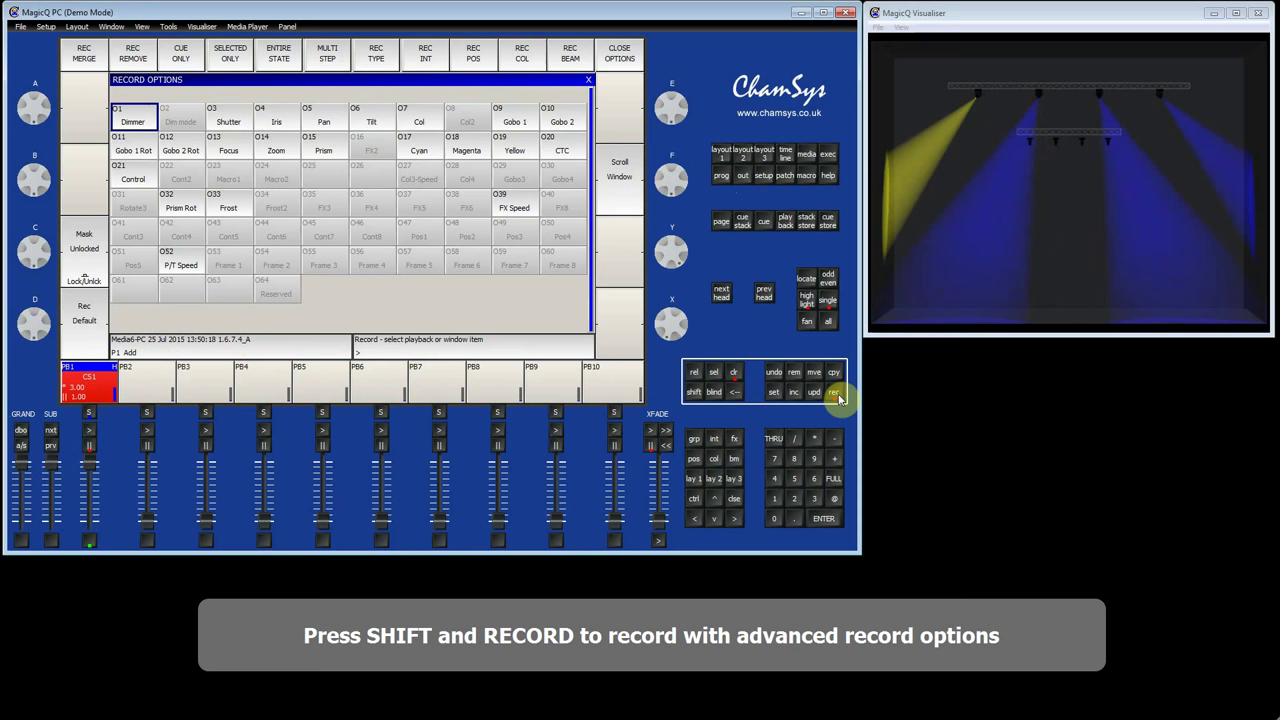
pyautogui.click(84, 55)
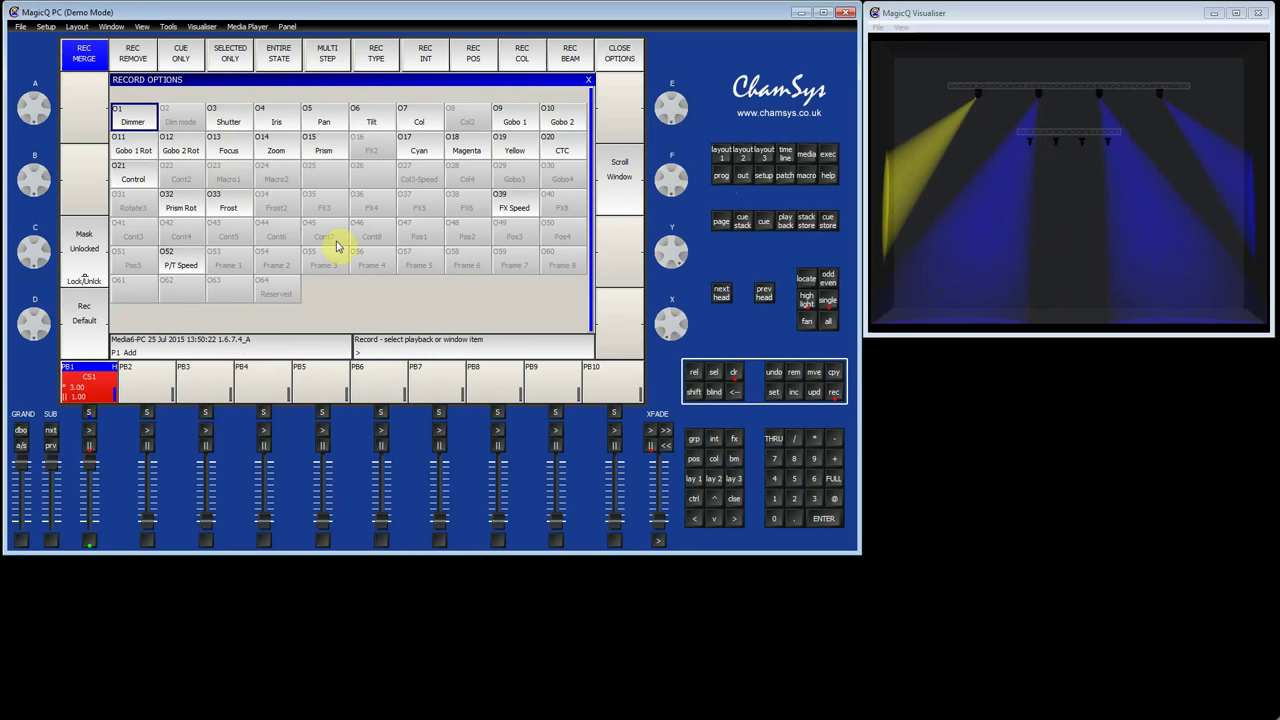
pyautogui.click(775, 502)
pyautogui.click(834, 460)
pyautogui.click(815, 500)
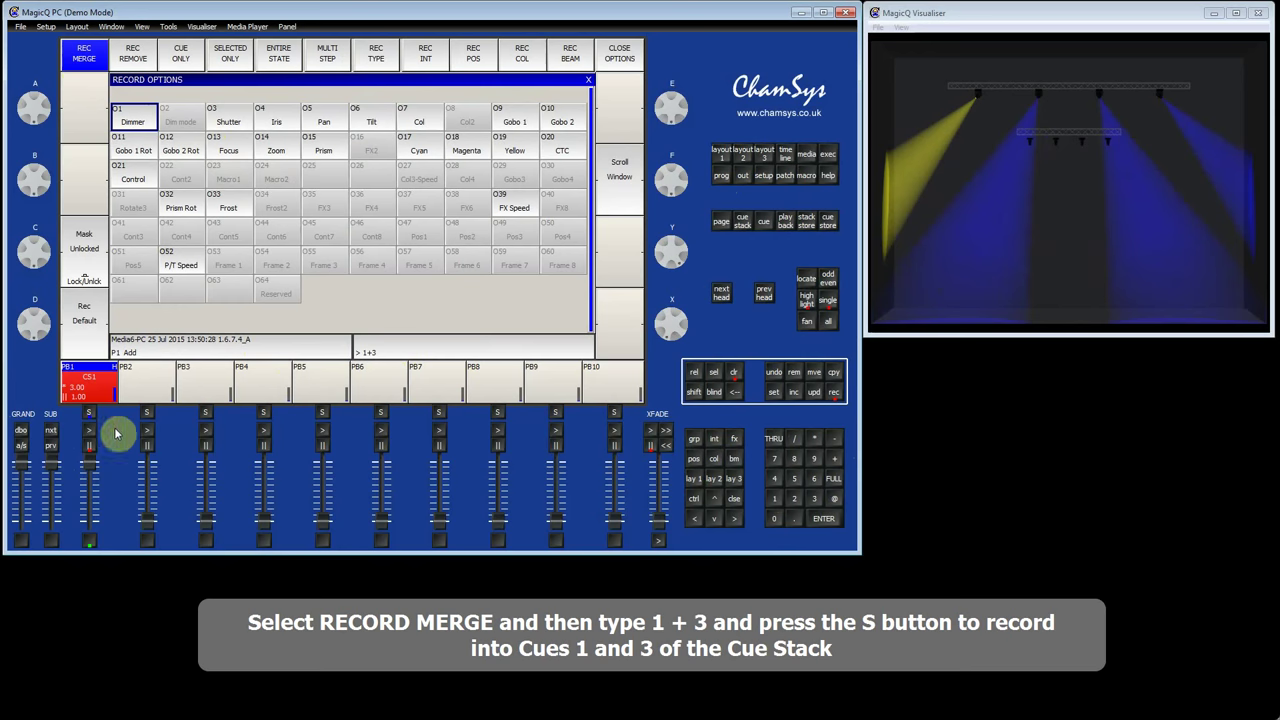
pyautogui.click(89, 416)
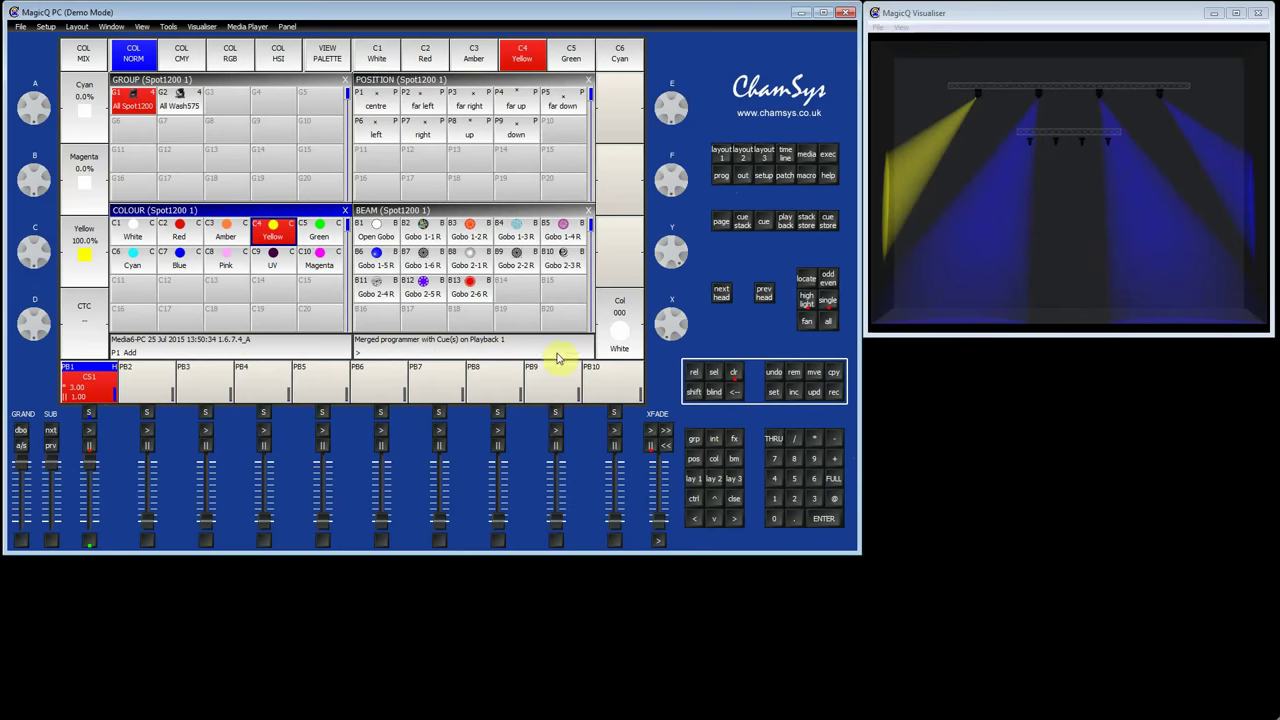
# Step: Clear the programmer and run playback 1 through cues 1, 2 and 3
pyautogui.click(734, 374)
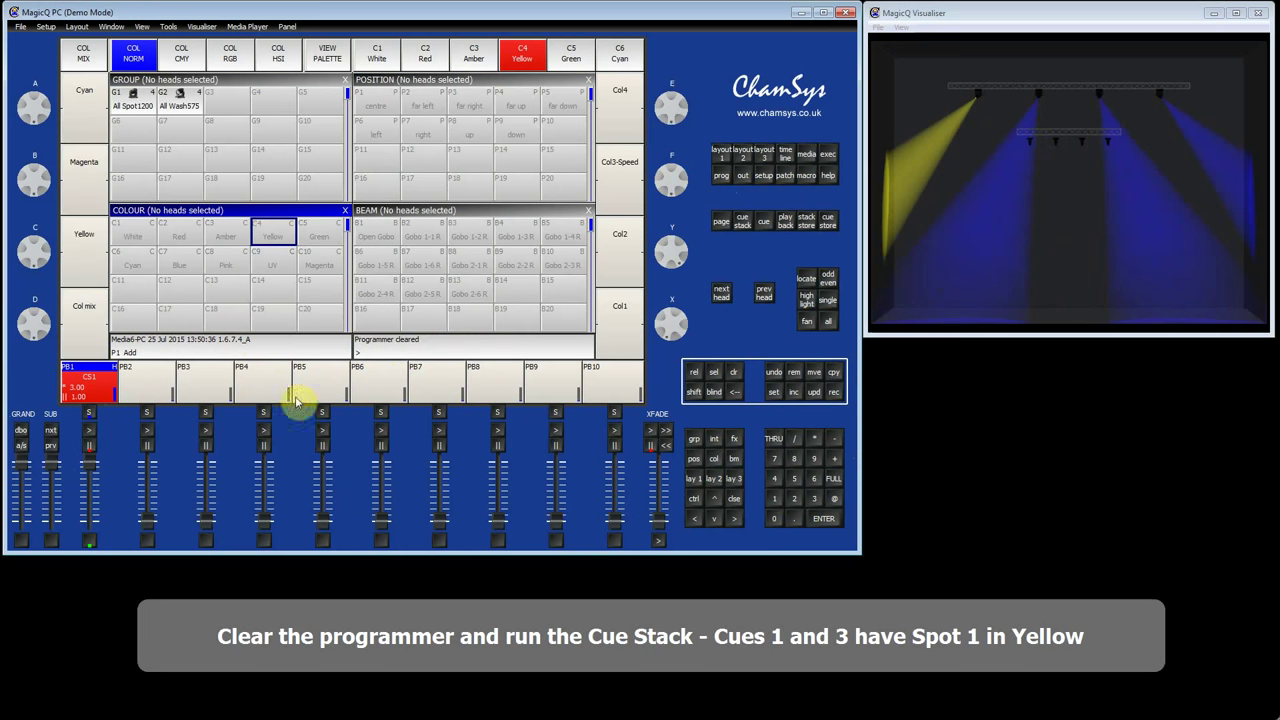
pyautogui.click(89, 434)
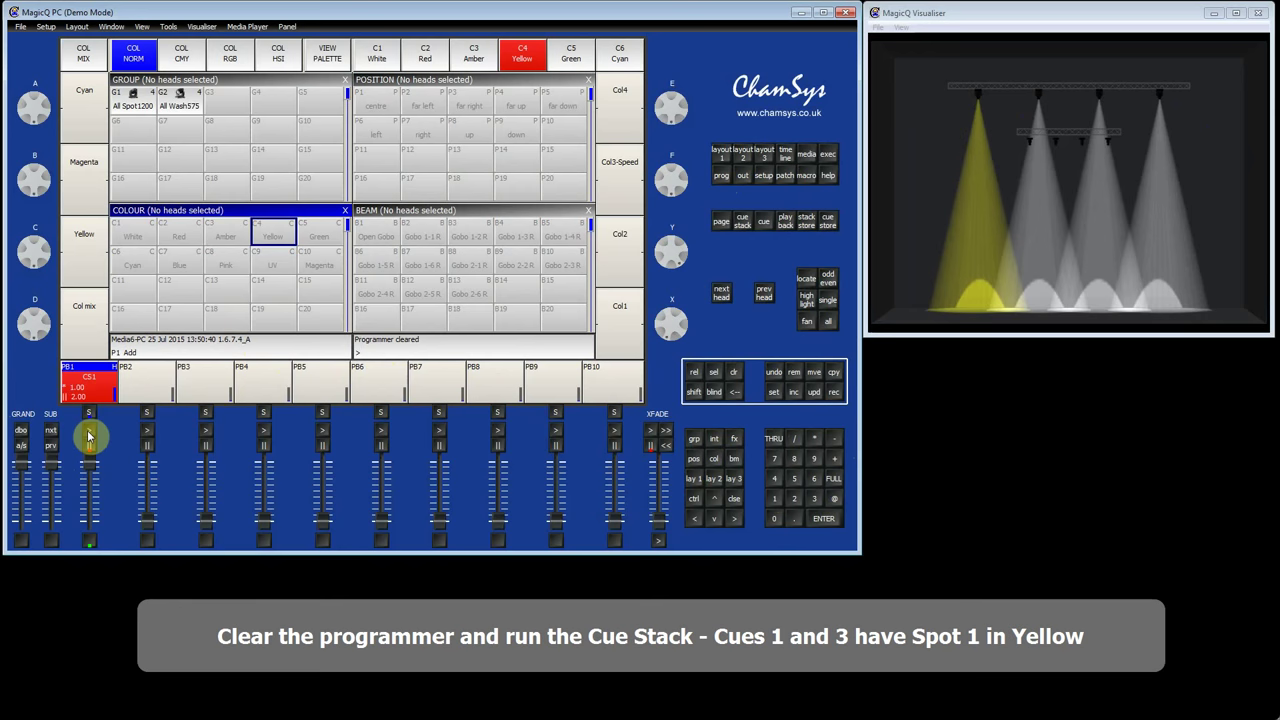
pyautogui.click(89, 434)
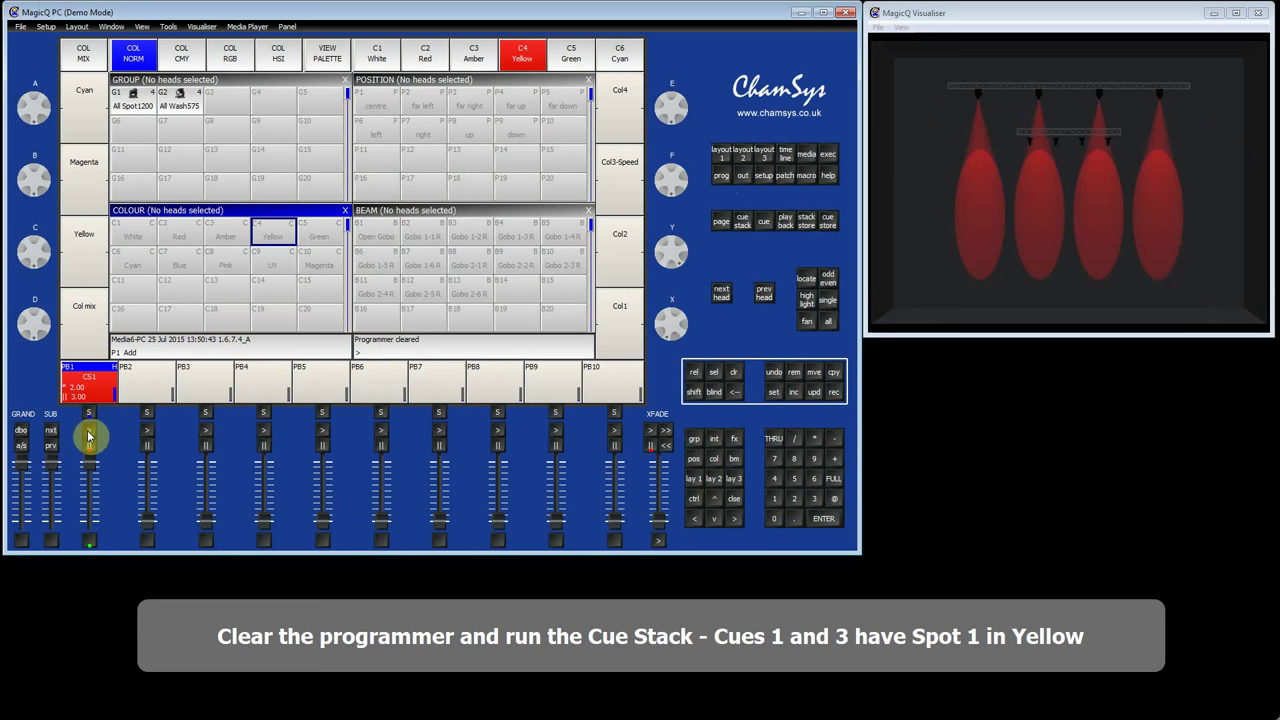
pyautogui.click(89, 434)
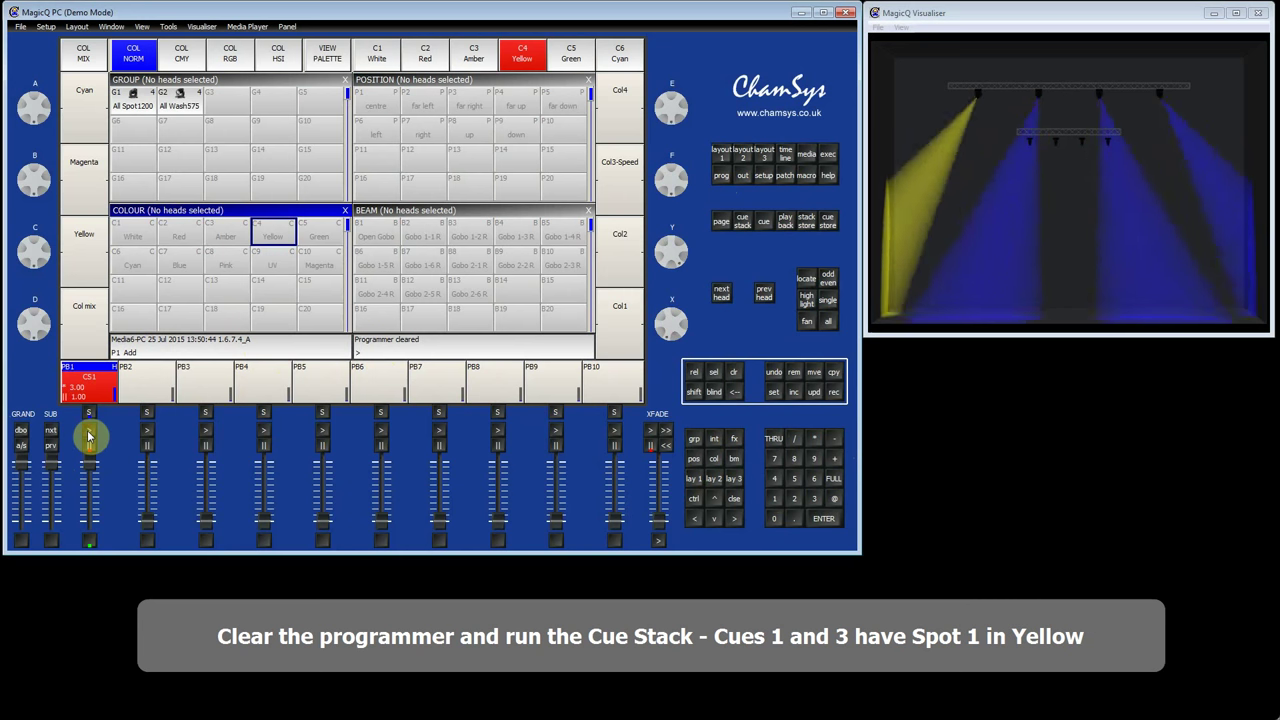